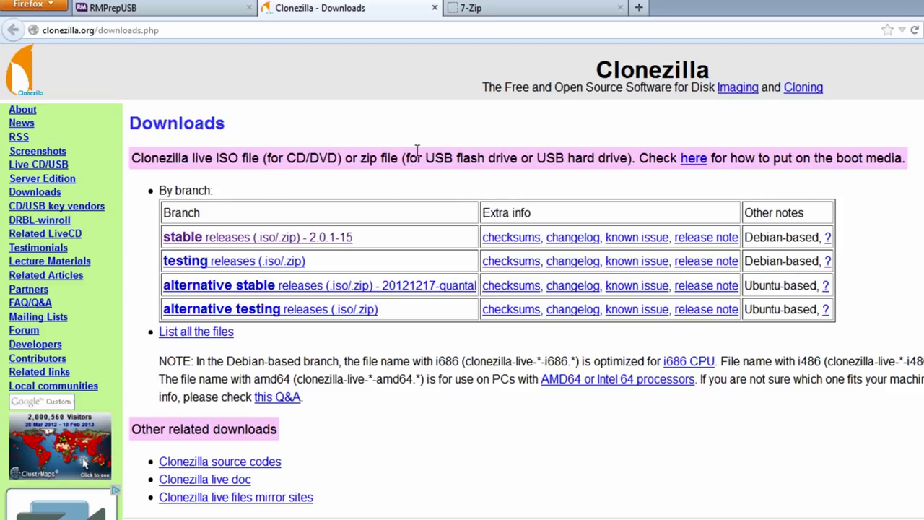
# Review the Clonezilla stable release, 7-Zip and RMPrepUSB web pages, and close the browser with all its tabs
pyautogui.click(234, 246)
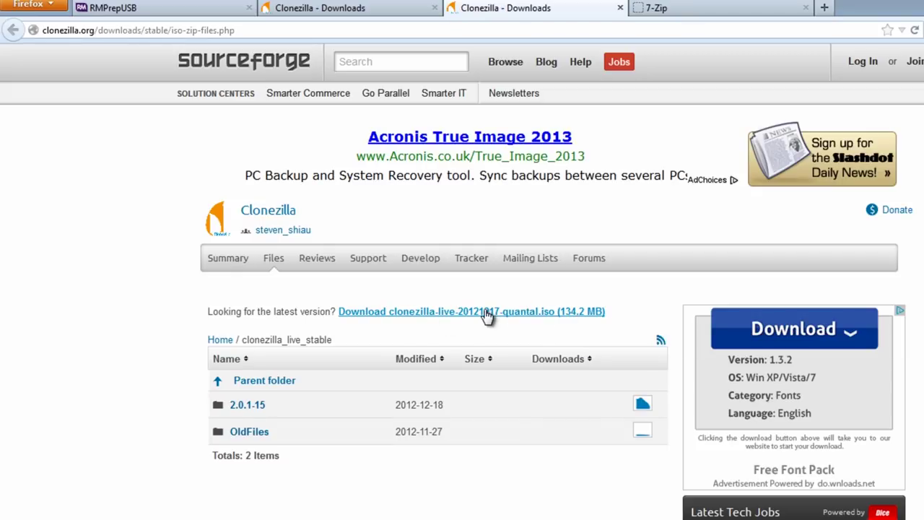
pyautogui.click(620, 10)
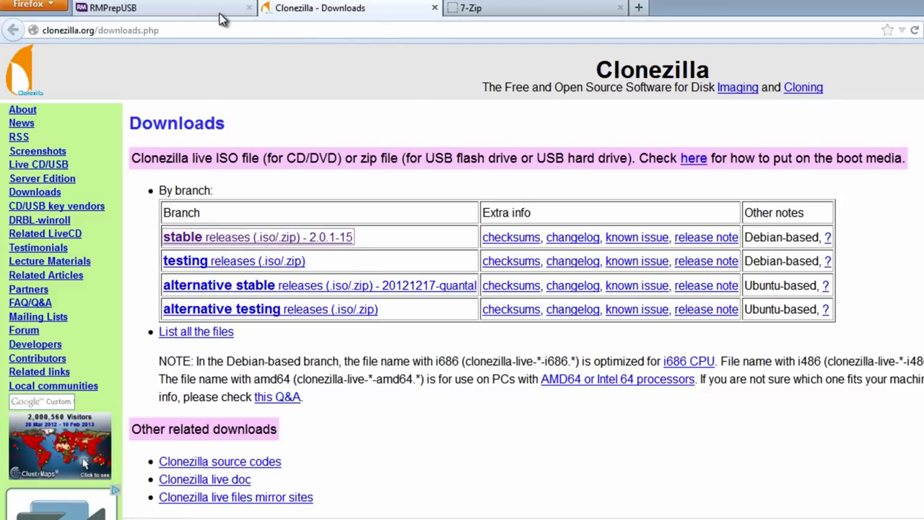
pyautogui.click(468, 8)
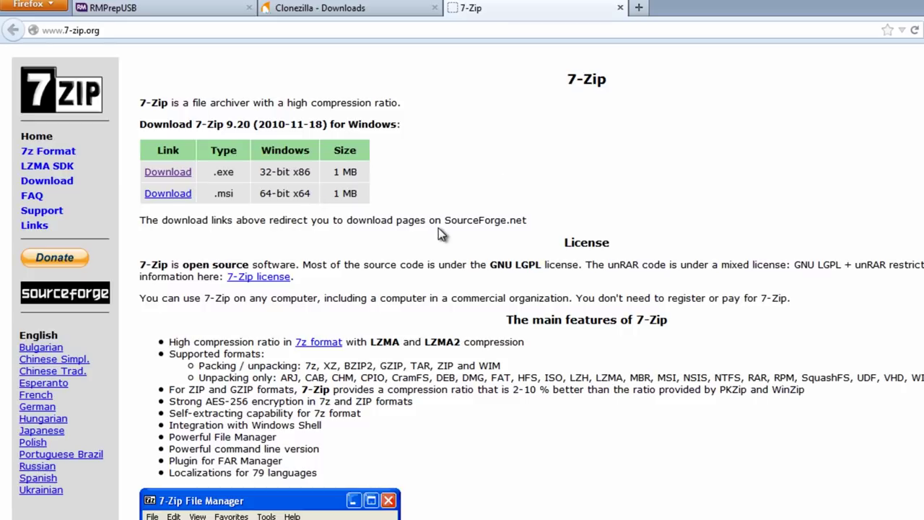
pyautogui.hotkey('ctrl', 'Tab')
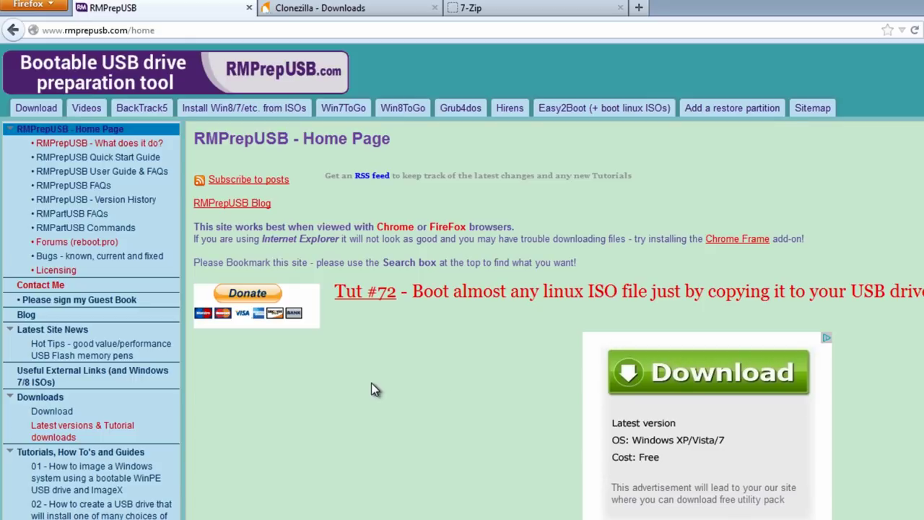
pyautogui.hotkey('alt', 'F4')
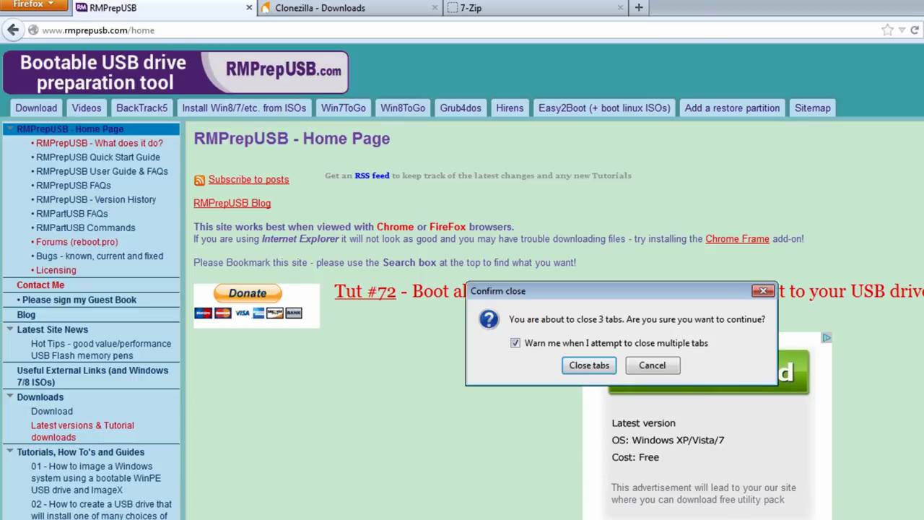
pyautogui.click(599, 363)
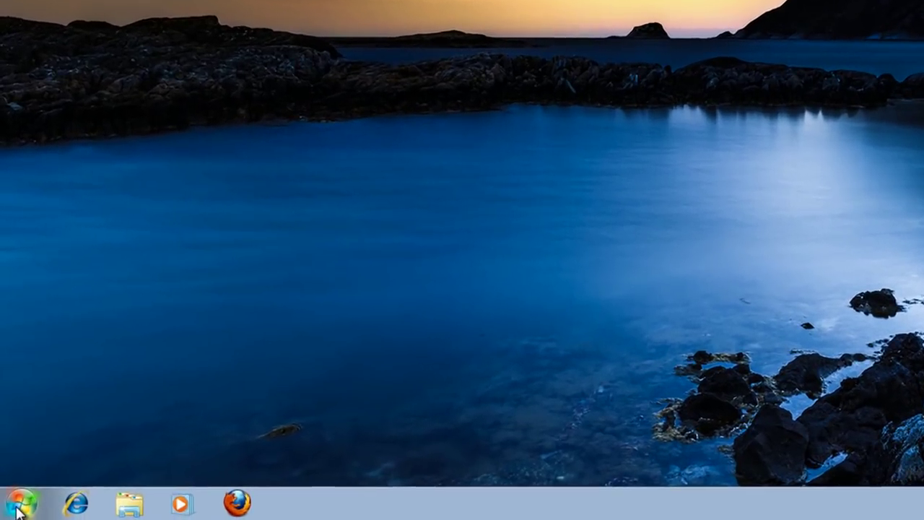
# Open the Administrative Tools folder of the Control Panel, starting from the Computer window
pyautogui.click(16, 509)
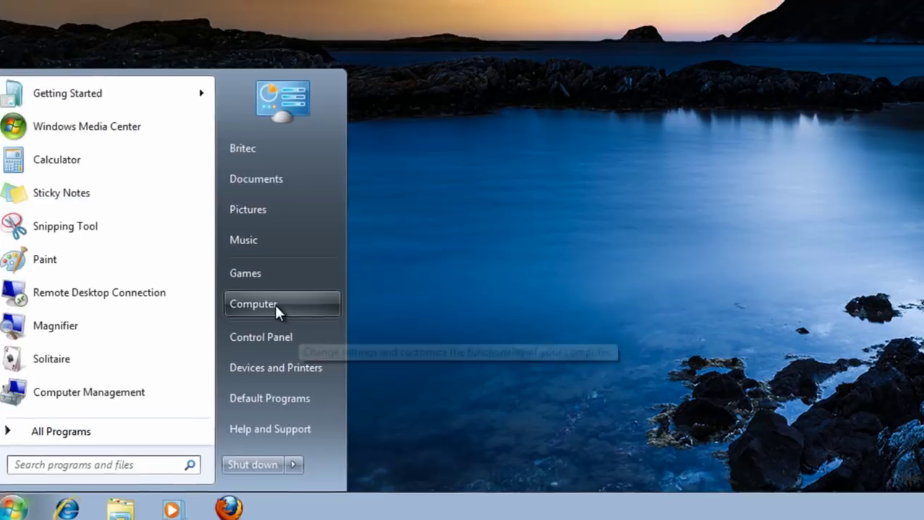
pyautogui.click(278, 299)
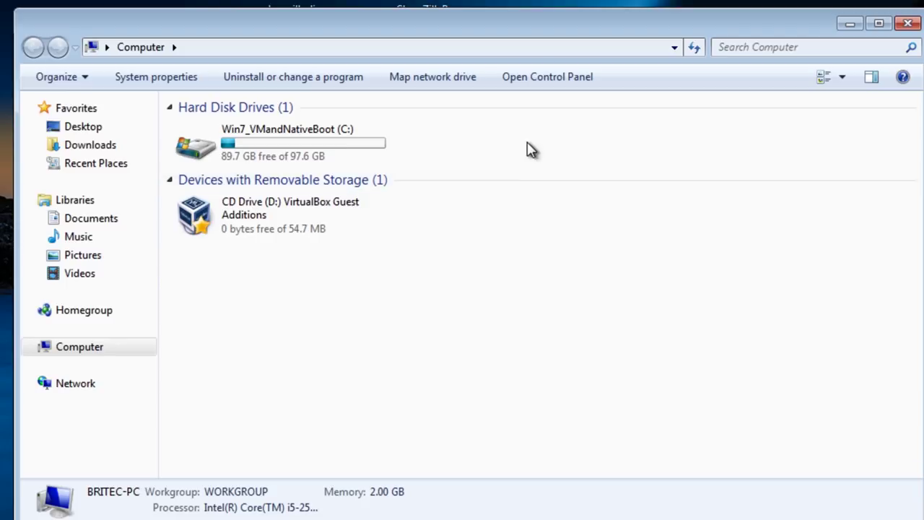
pyautogui.click(541, 81)
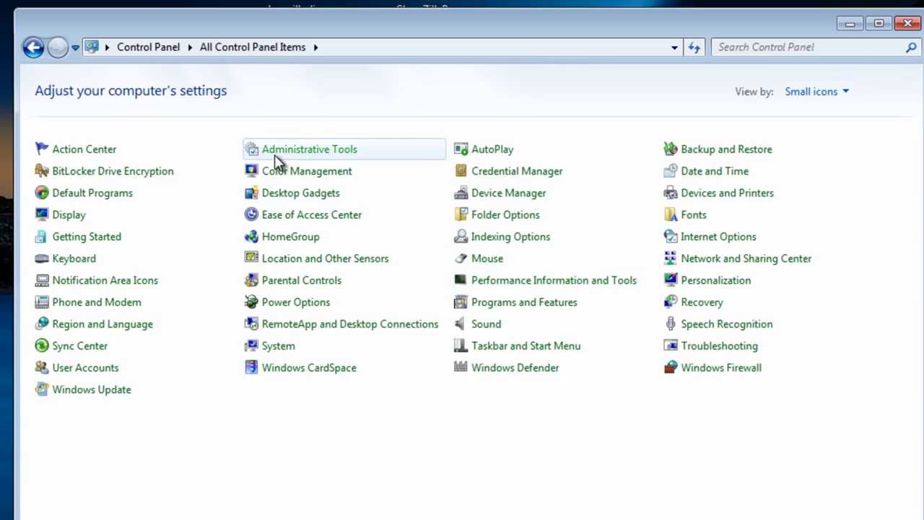
pyautogui.click(274, 154)
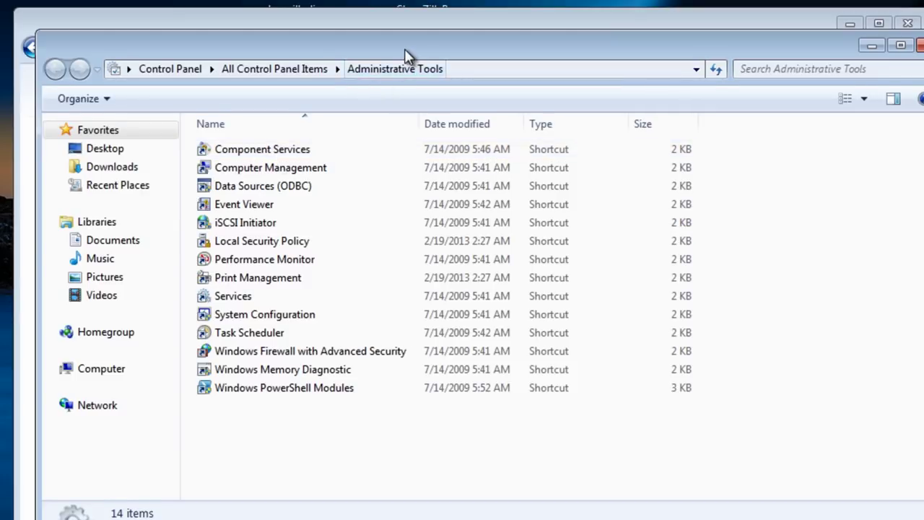
# Launch Computer Management from Administrative Tools and show Disk Management
pyautogui.moveTo(409, 56); pyautogui.dragTo(383, 36)
pyautogui.click(235, 155)
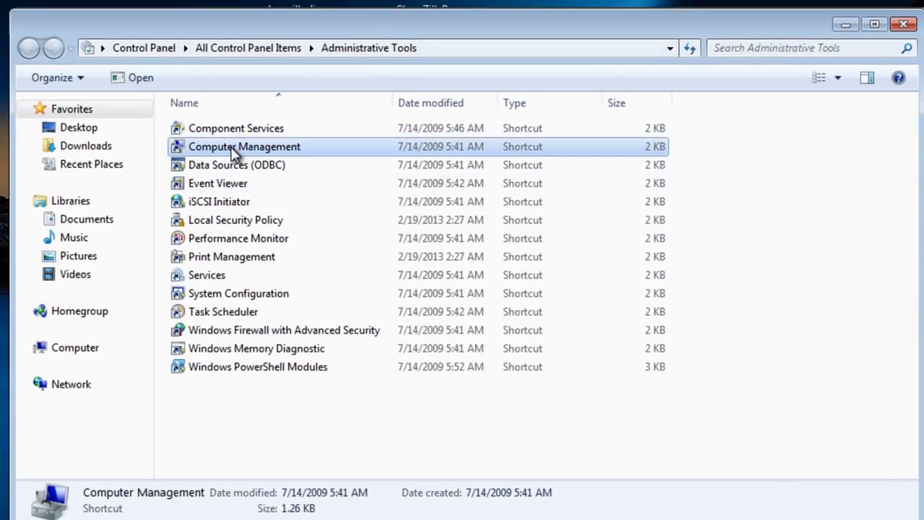
pyautogui.doubleClick(237, 151)
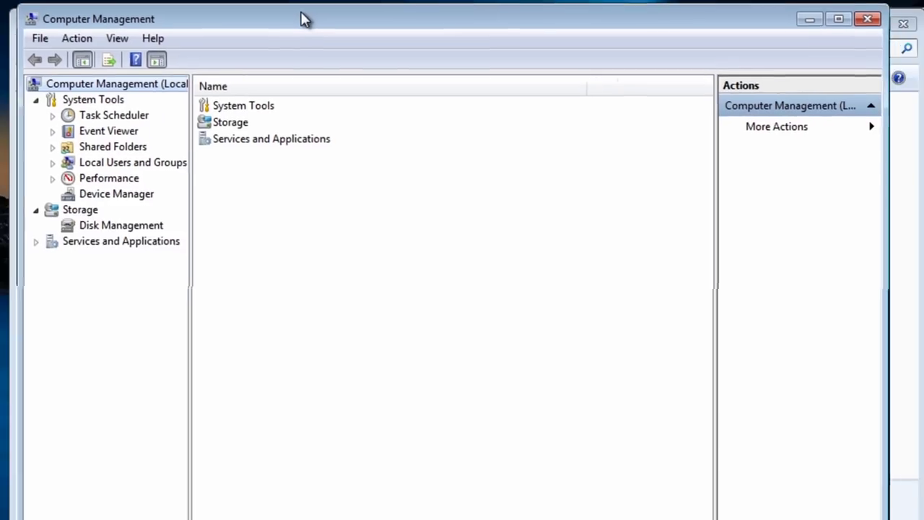
pyautogui.moveTo(304, 19); pyautogui.dragTo(295, 24)
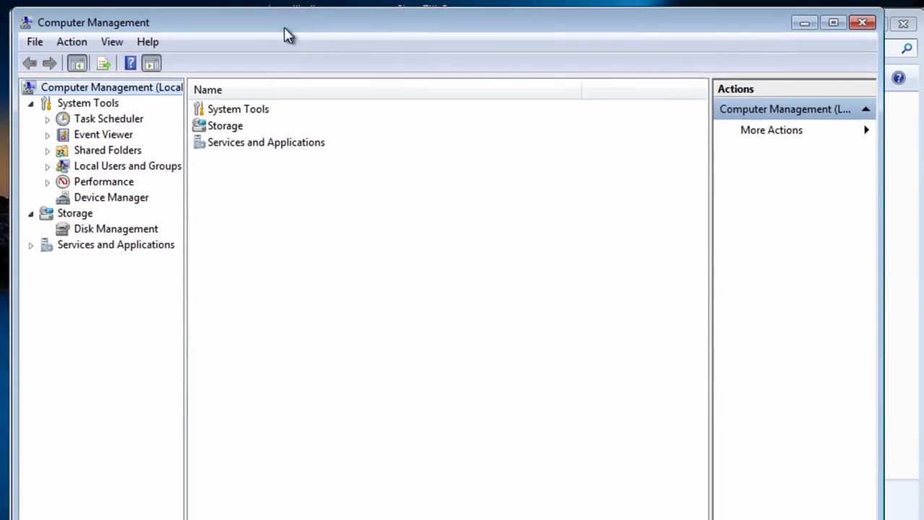
pyautogui.click(116, 229)
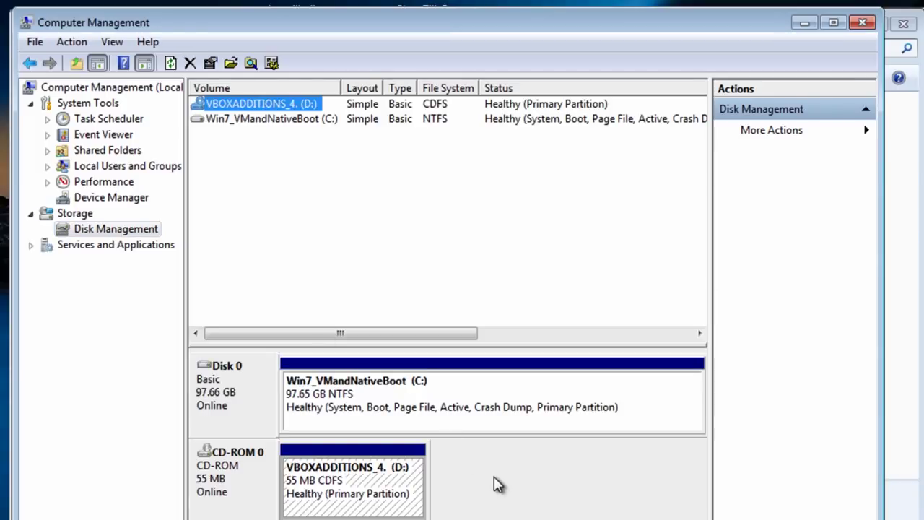
# Shrink the Win7_VMandNativeBoot (C:) volume on Disk 0 by 48857 MB
pyautogui.click(429, 410)
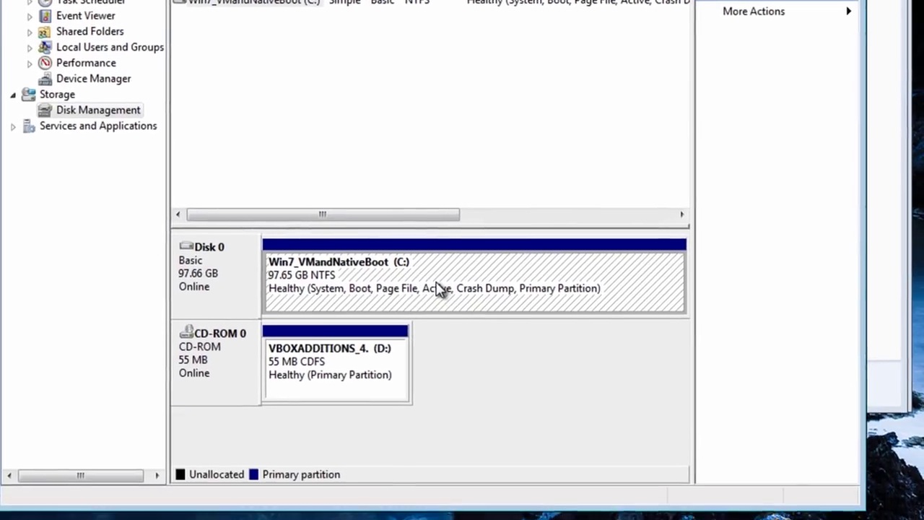
pyautogui.rightClick(454, 402)
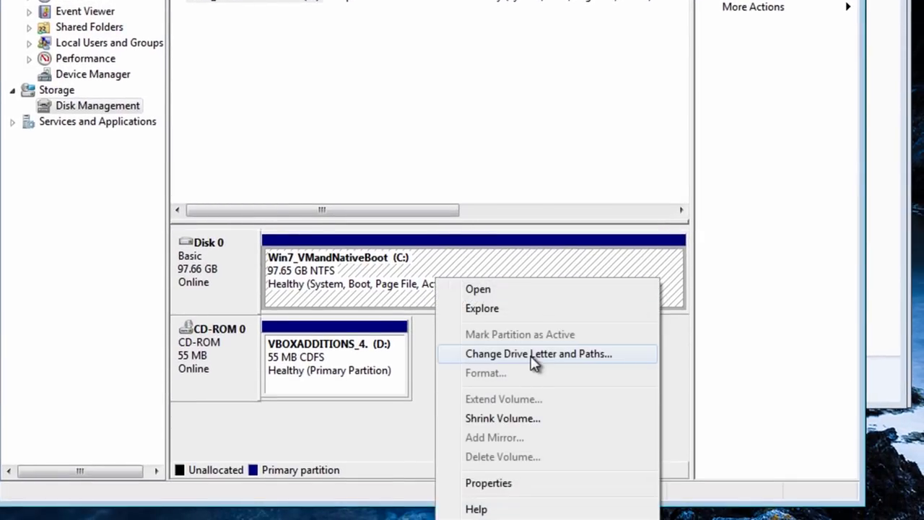
pyautogui.click(494, 418)
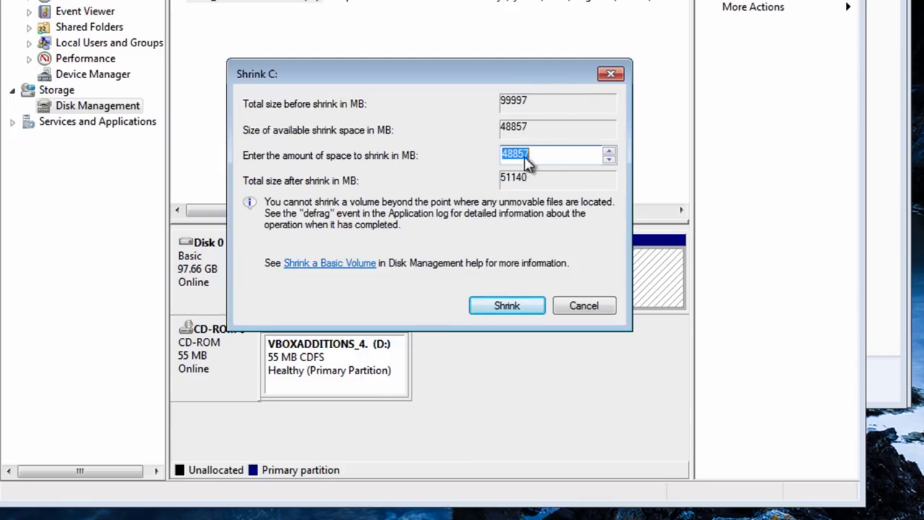
pyautogui.click(514, 307)
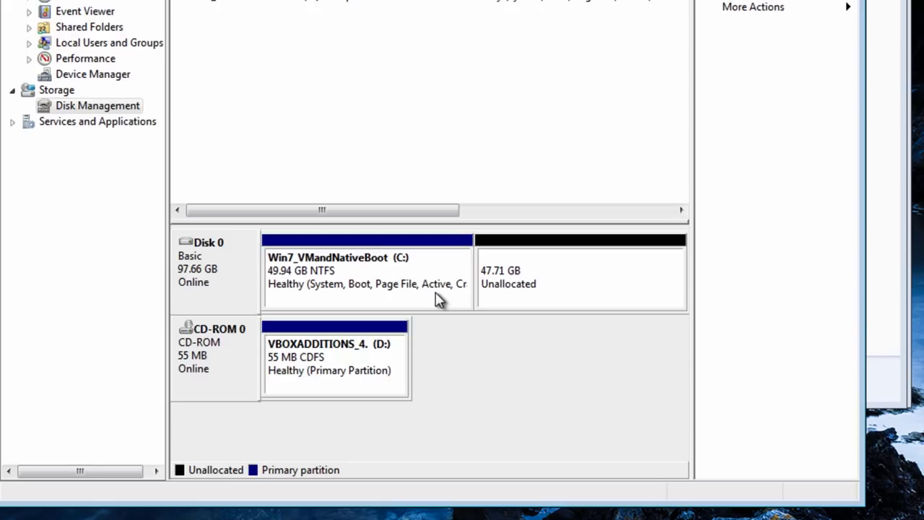
# Start a new simple volume in Disk 0's unallocated space, accepting the default size and drive letter
pyautogui.click(569, 279)
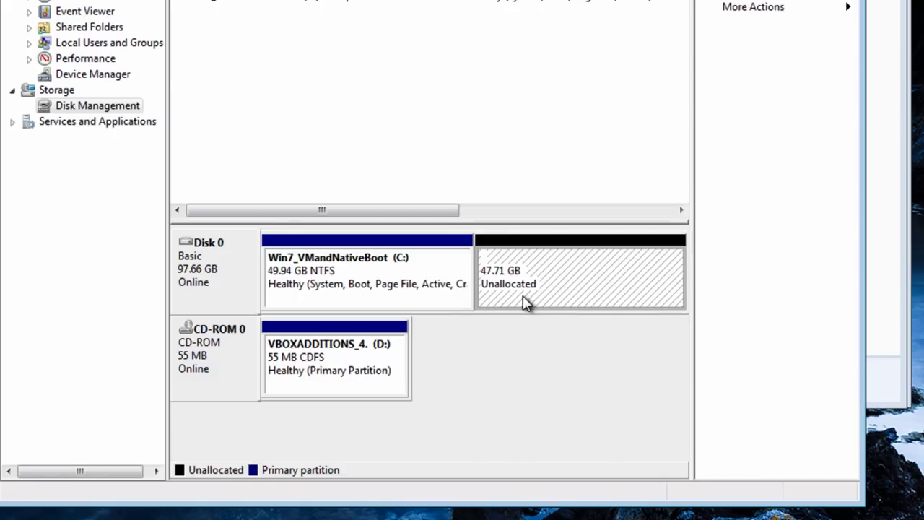
pyautogui.rightClick(527, 276)
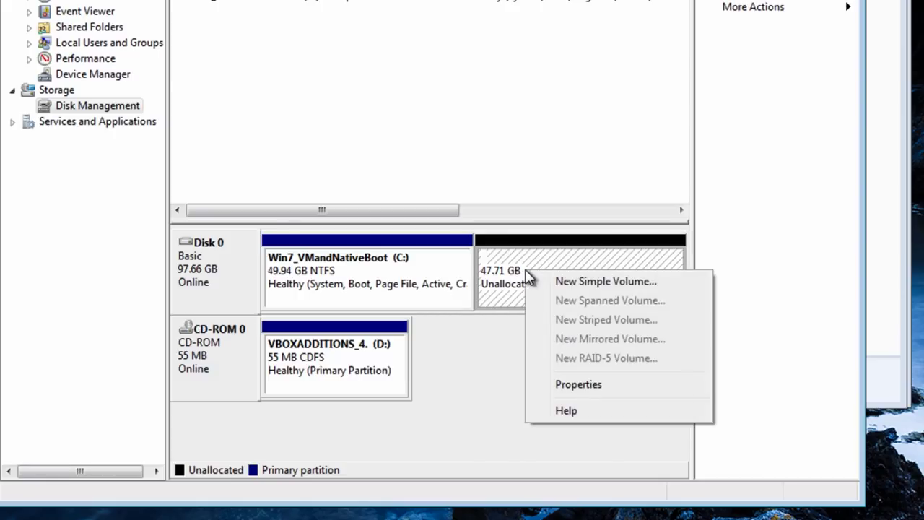
pyautogui.click(600, 282)
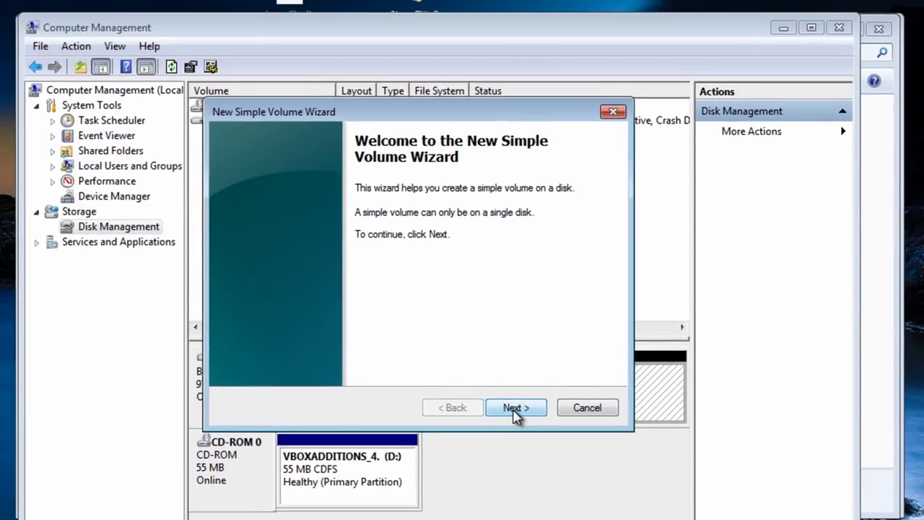
pyautogui.click(510, 294)
pyautogui.click(515, 409)
pyautogui.click(515, 408)
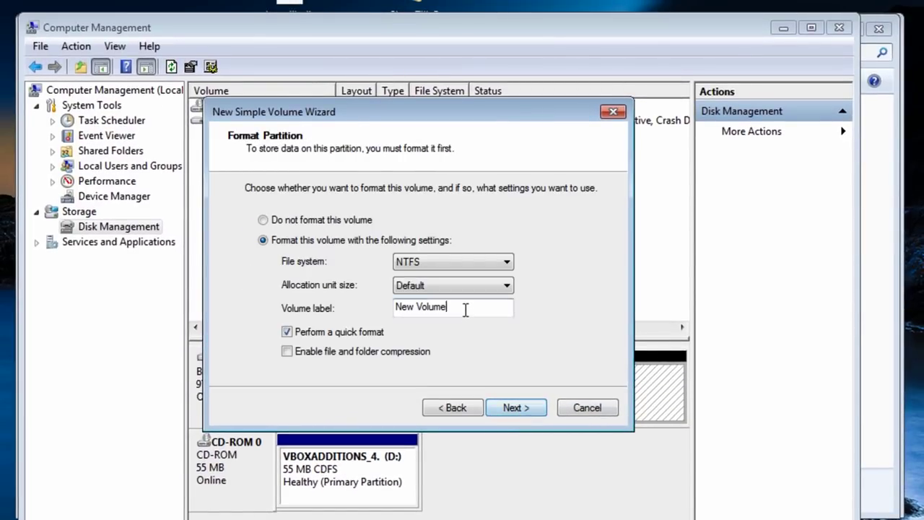
# Label the new volume Recovery and create it with an NTFS quick format and the default allocation unit size
pyautogui.moveTo(464, 309); pyautogui.dragTo(346, 306)
pyautogui.write('Recovery')
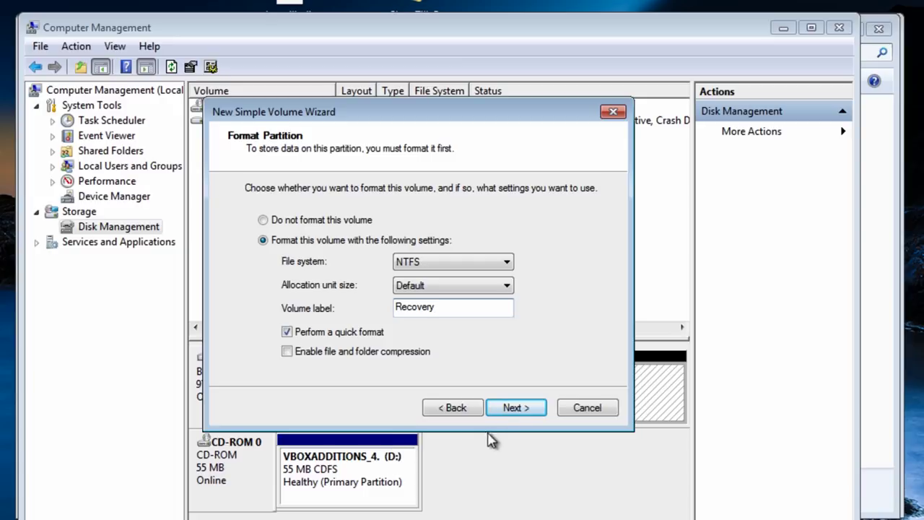
pyautogui.click(514, 409)
pyautogui.click(514, 409)
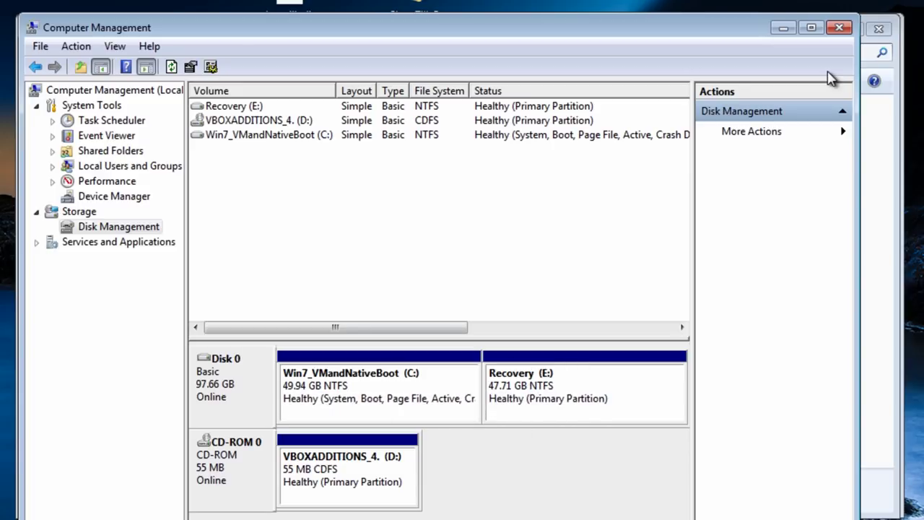
# Close Computer Management, the AutoPlay window for Recovery (E:) and the Administrative Tools folder
pyautogui.click(847, 30)
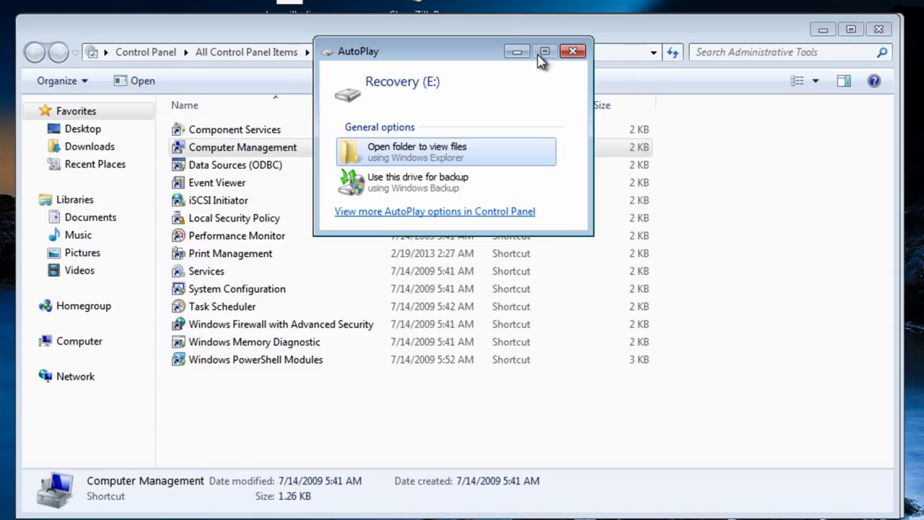
pyautogui.click(582, 51)
pyautogui.click(879, 29)
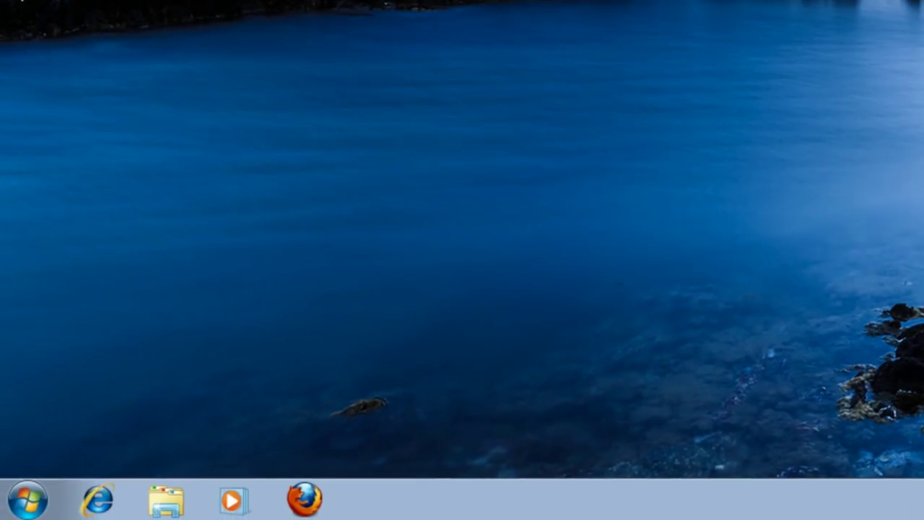
# Check the Recovery (E:) drive and its contents in the Computer window, and close the window
pyautogui.click(30, 498)
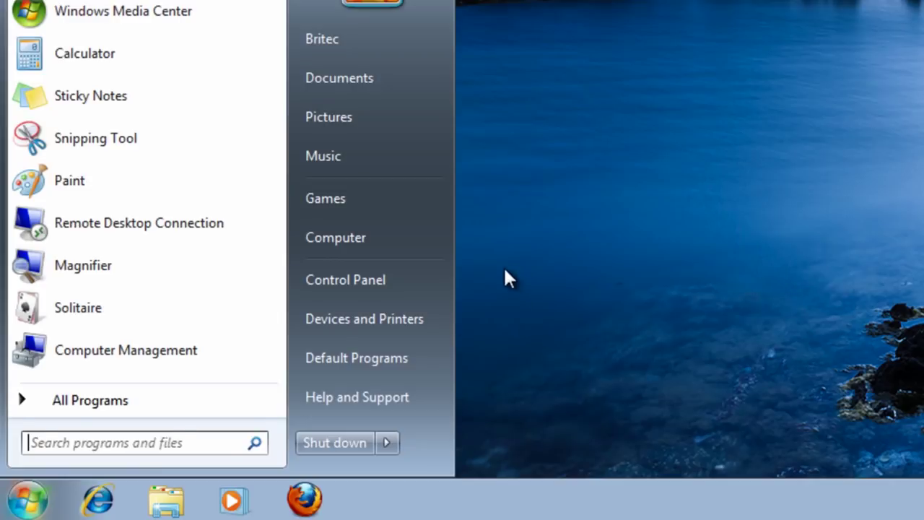
pyautogui.click(335, 238)
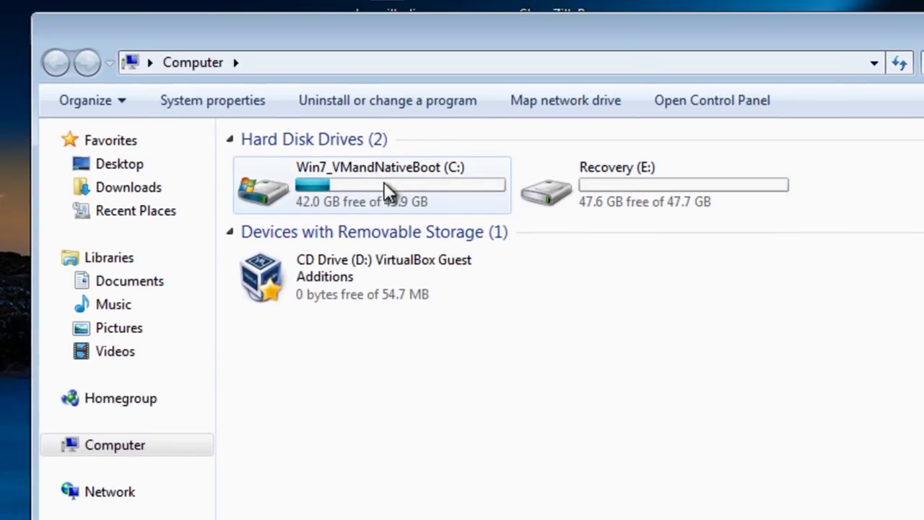
pyautogui.doubleClick(640, 184)
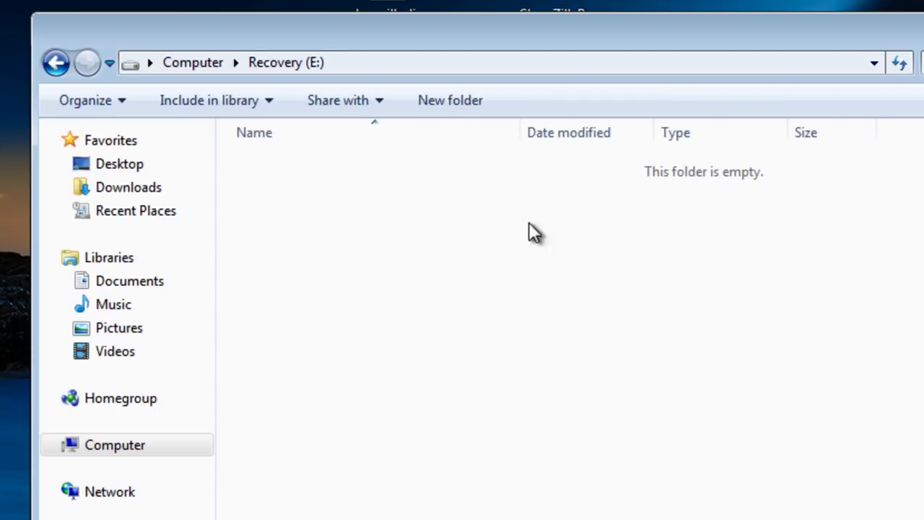
pyautogui.hotkey('alt', 'F4')
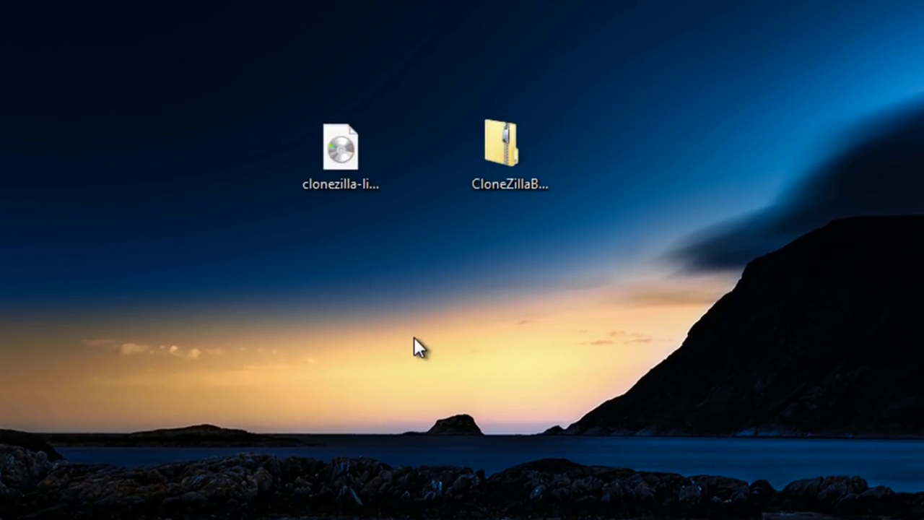
# Extract the CloneZillaBackup archive from the desktop to the root of the Recovery (E:) drive with 7-Zip
pyautogui.click(488, 174)
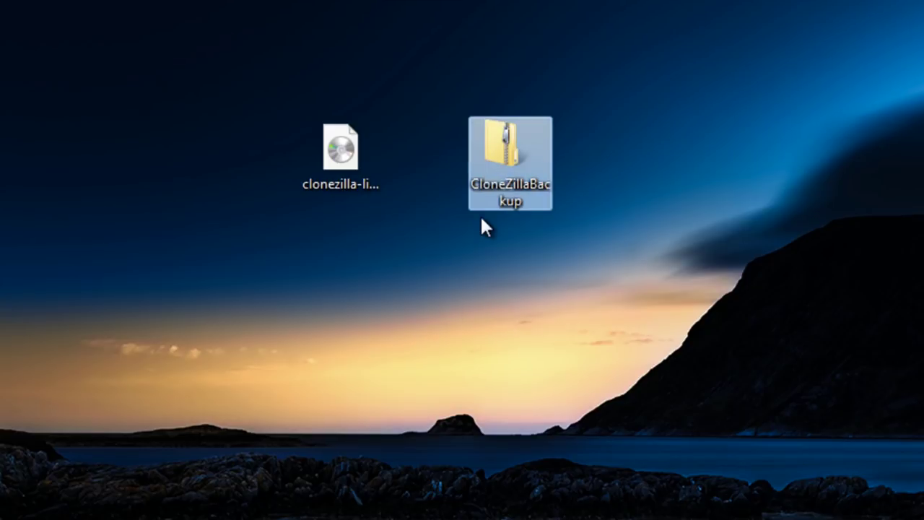
pyautogui.rightClick(513, 143)
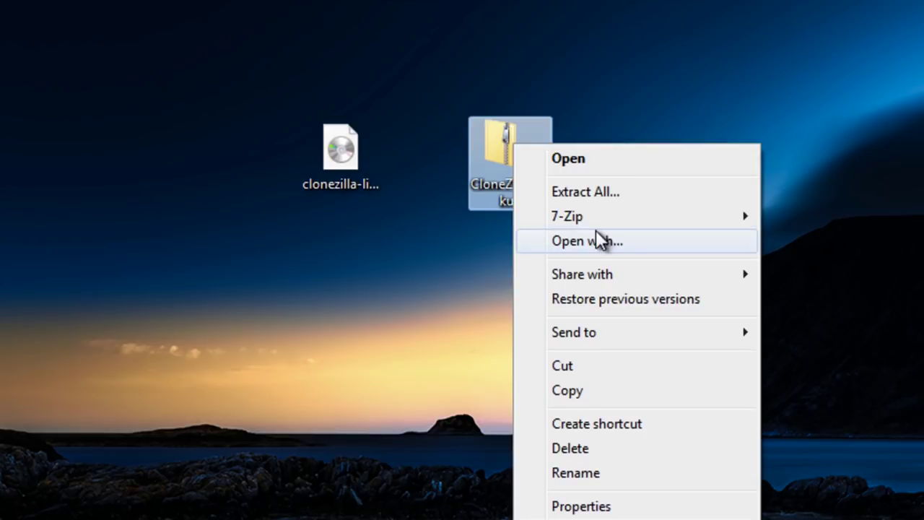
pyautogui.moveTo(594, 217)
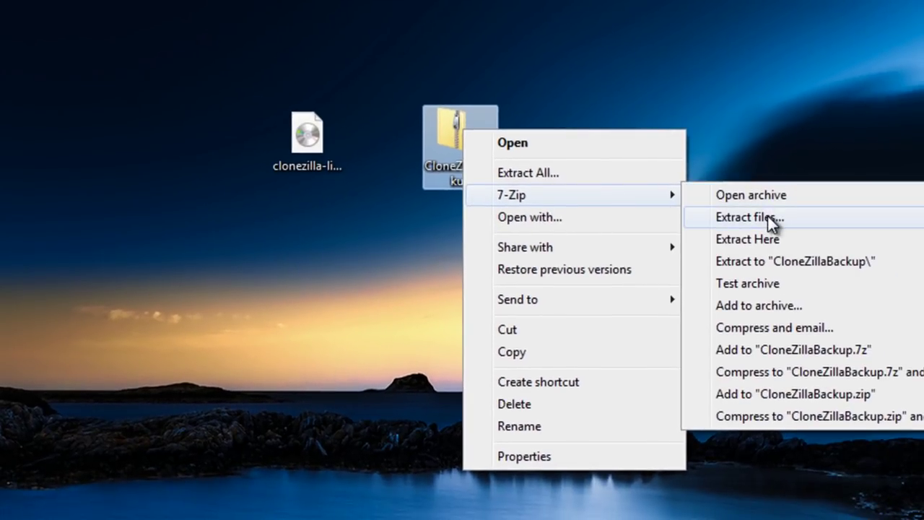
pyautogui.click(767, 216)
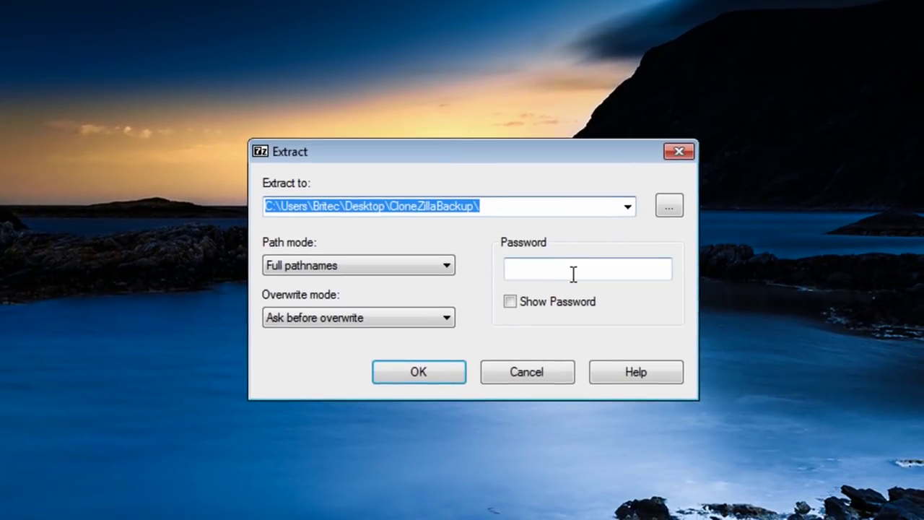
pyautogui.click(670, 207)
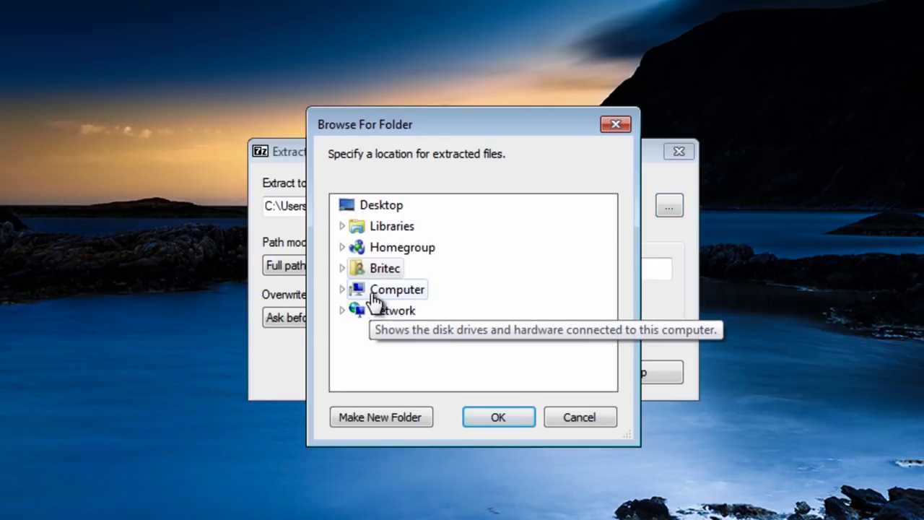
pyautogui.doubleClick(404, 290)
pyautogui.click(399, 355)
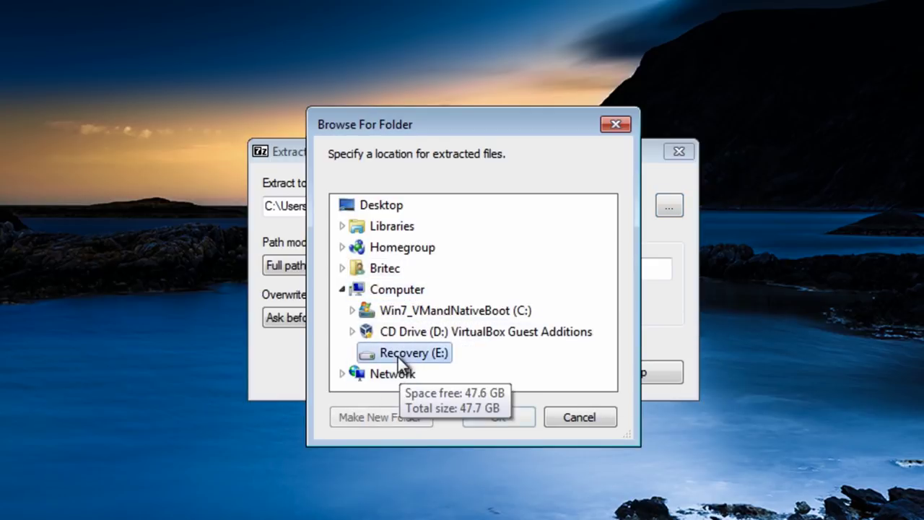
pyautogui.click(502, 417)
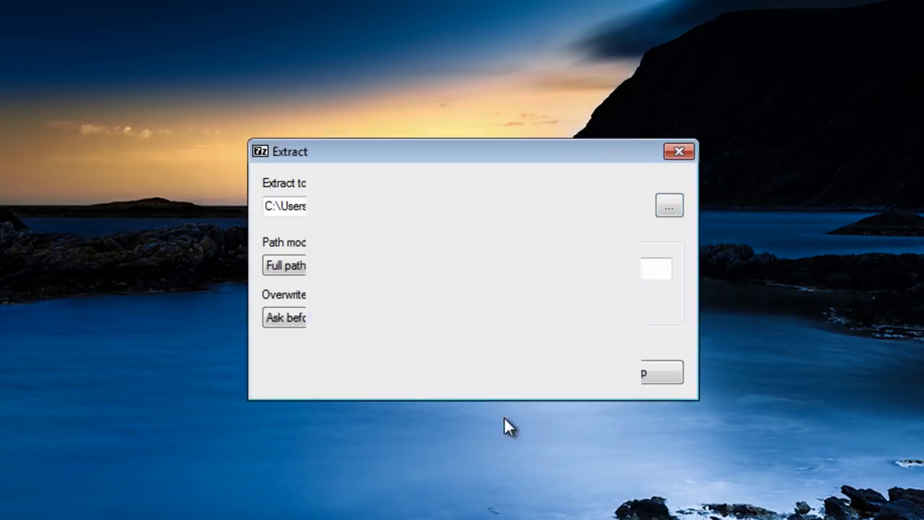
pyautogui.click(419, 375)
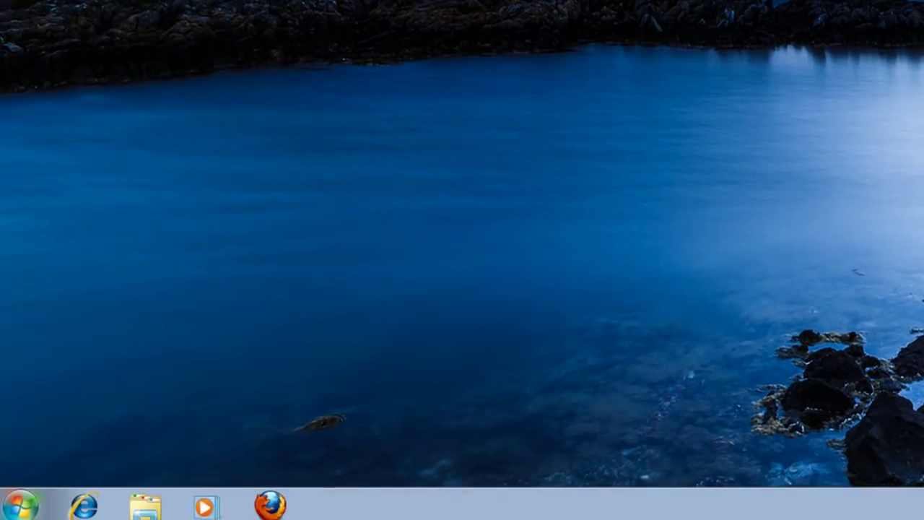
# Examine the extracted files on Recovery (E:), including the clonezilla folder and its images subfolder
pyautogui.click(21, 503)
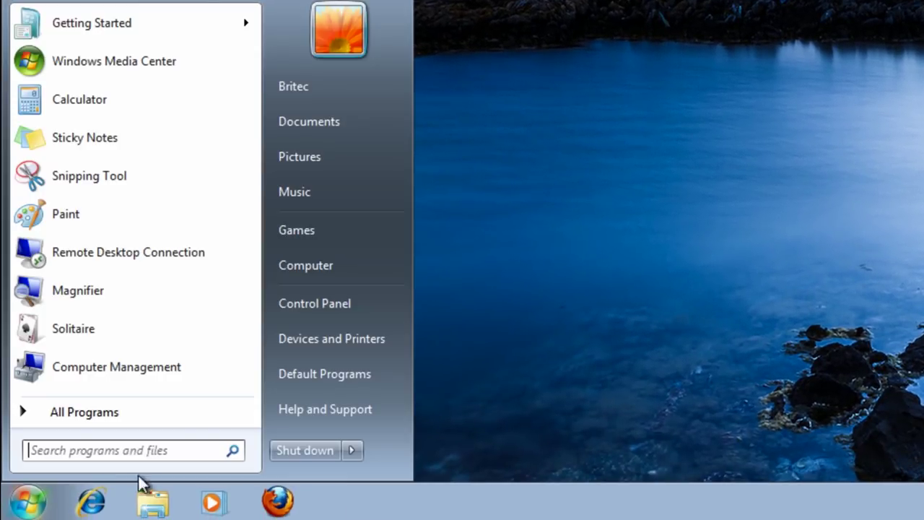
pyautogui.click(289, 273)
pyautogui.doubleClick(579, 197)
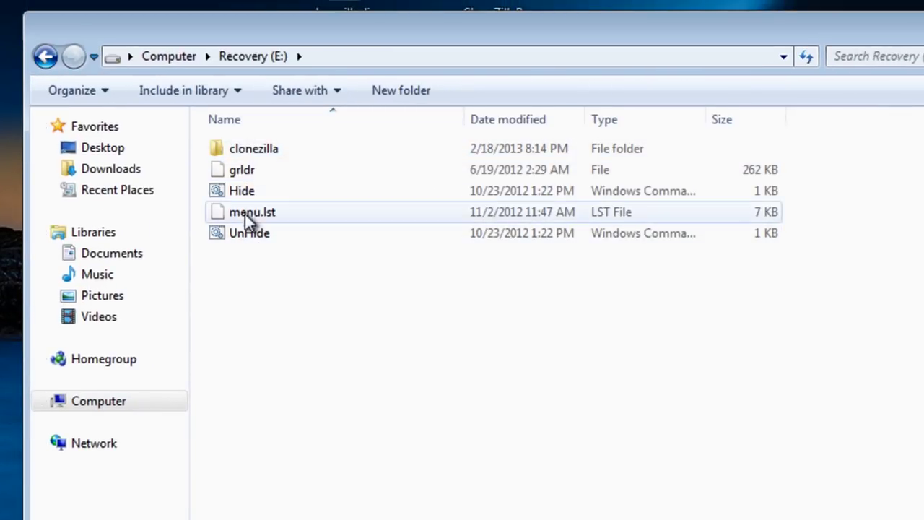
pyautogui.doubleClick(243, 154)
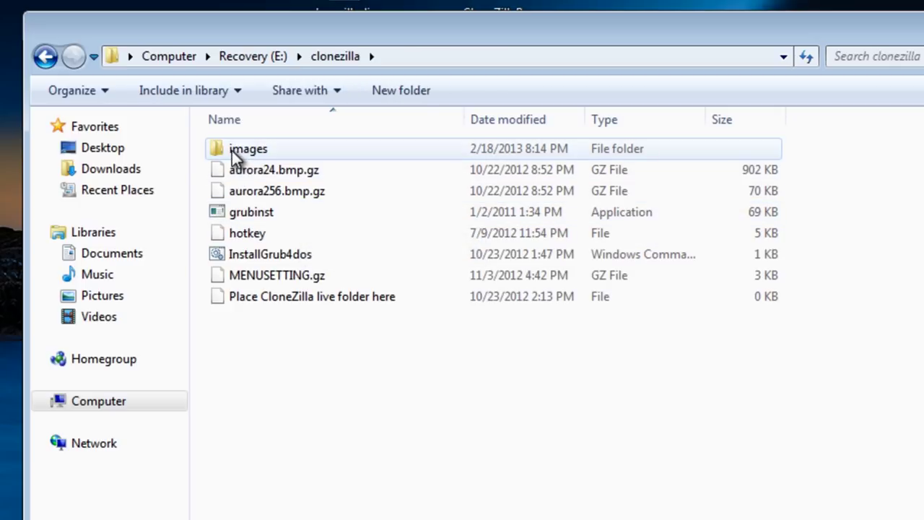
pyautogui.doubleClick(234, 150)
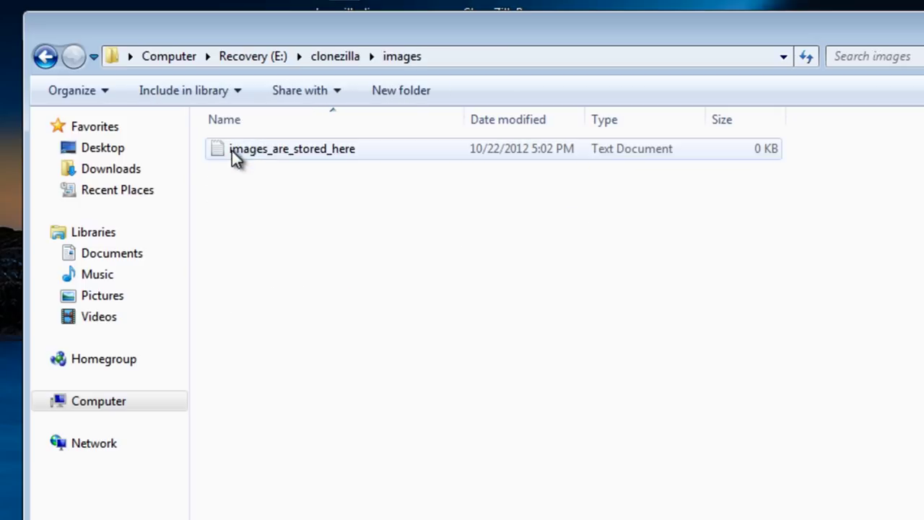
pyautogui.click(45, 57)
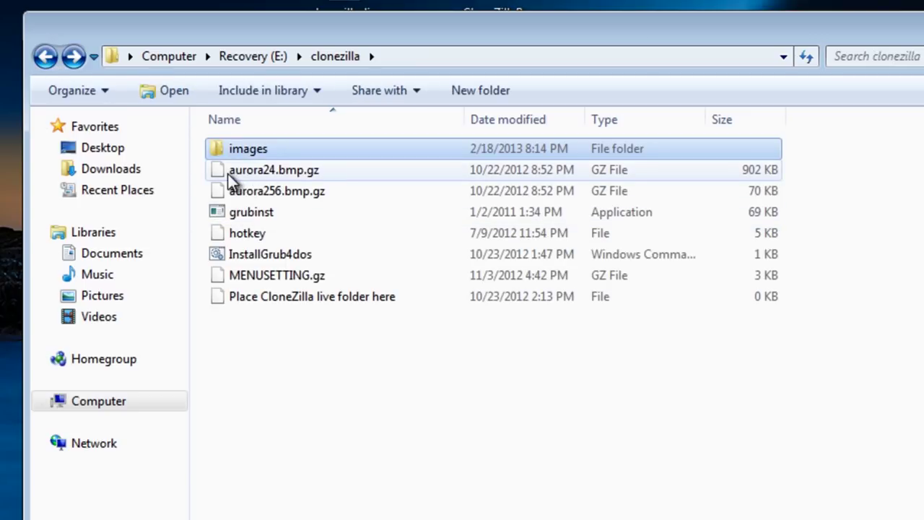
pyautogui.click(253, 173)
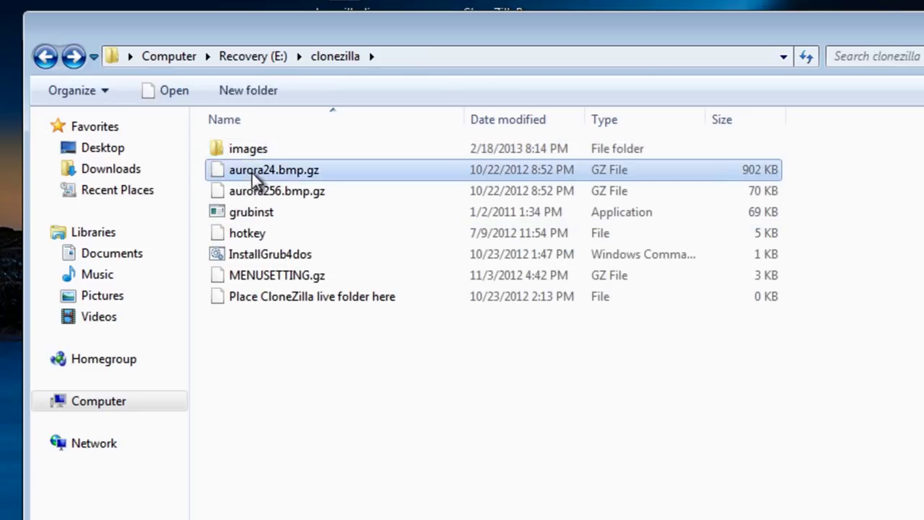
pyautogui.click(279, 197)
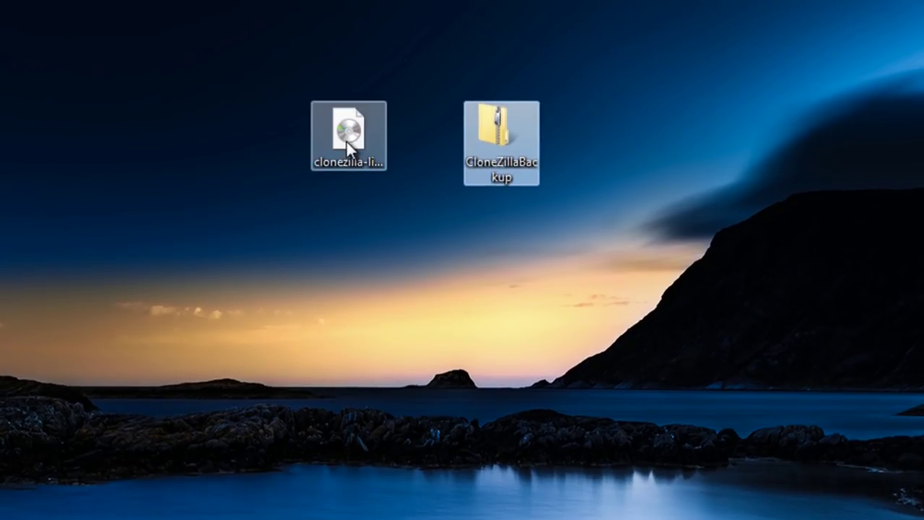
# Open the clonezilla-live-1.2.12-67-i486 disc image on the desktop as an archive in 7-Zip
pyautogui.click(350, 150)
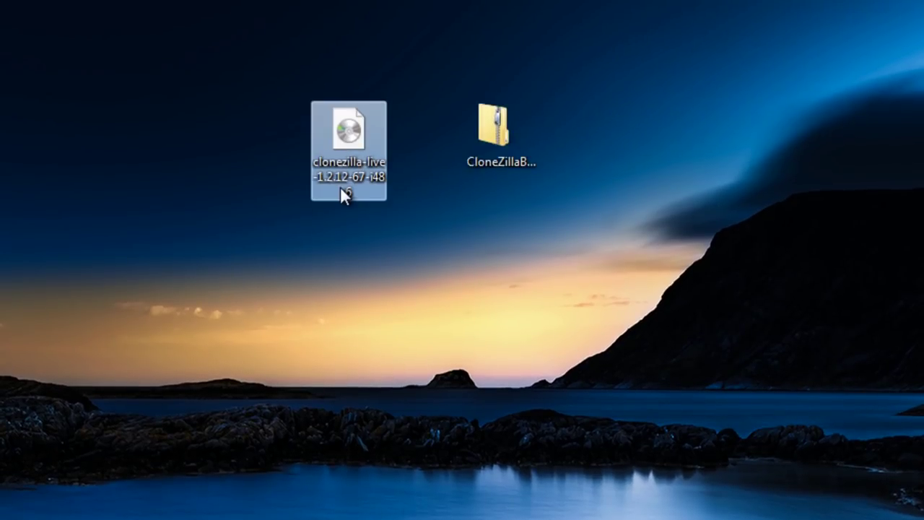
pyautogui.rightClick(348, 134)
pyautogui.moveTo(419, 169)
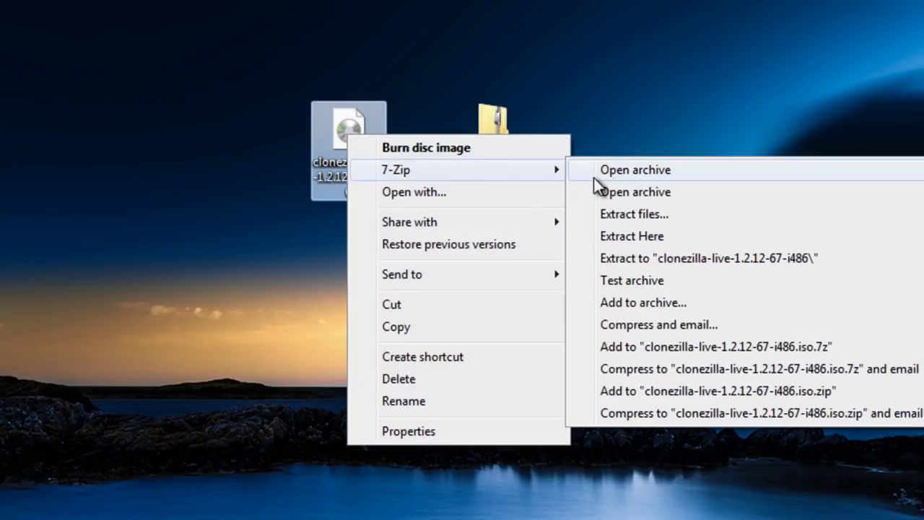
pyautogui.click(621, 178)
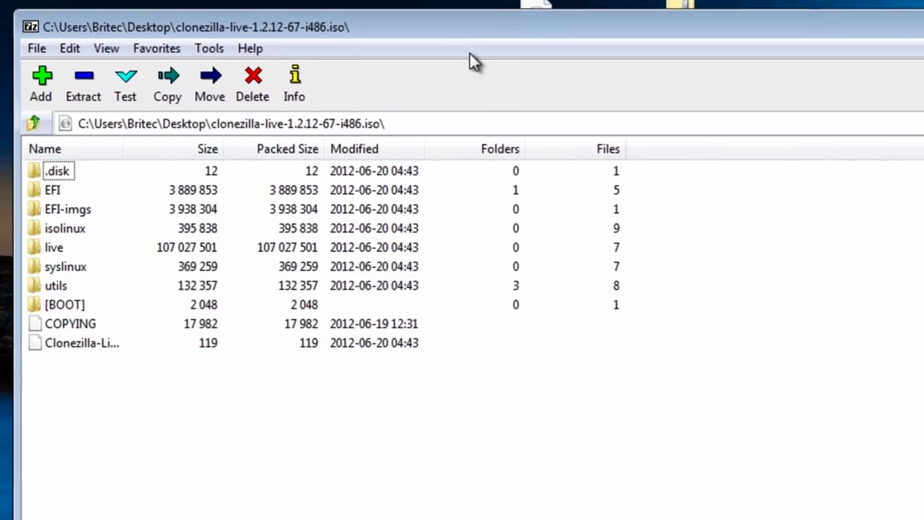
# Extract the live folder from the Clonezilla disc image to E:\clonezilla\
pyautogui.click(54, 247)
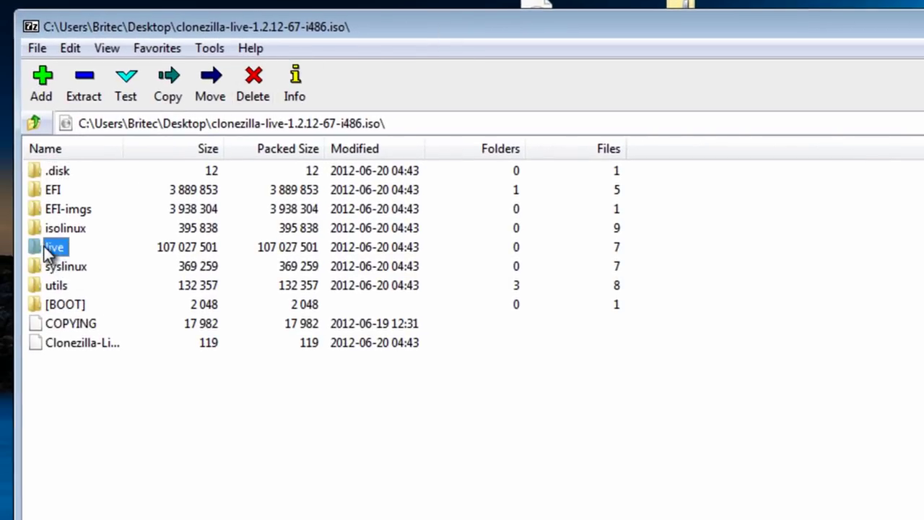
pyautogui.click(85, 88)
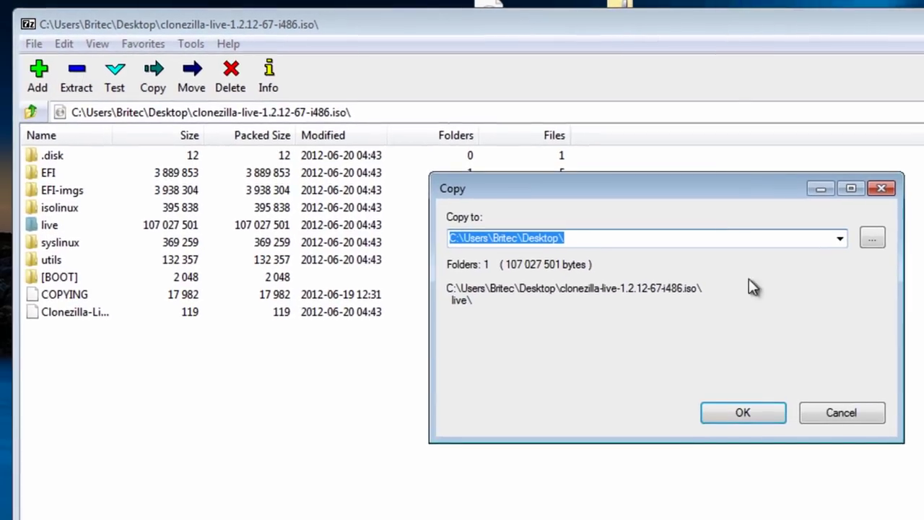
pyautogui.click(870, 240)
pyautogui.click(607, 325)
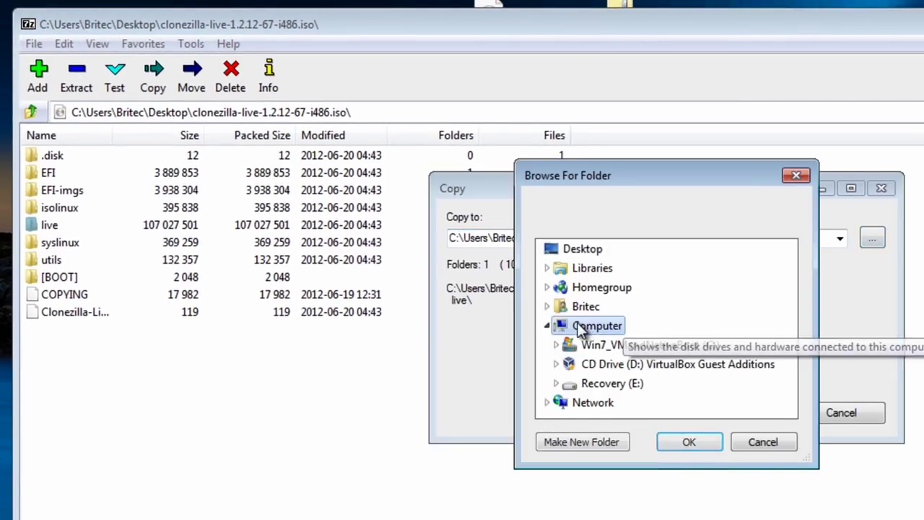
pyautogui.click(617, 384)
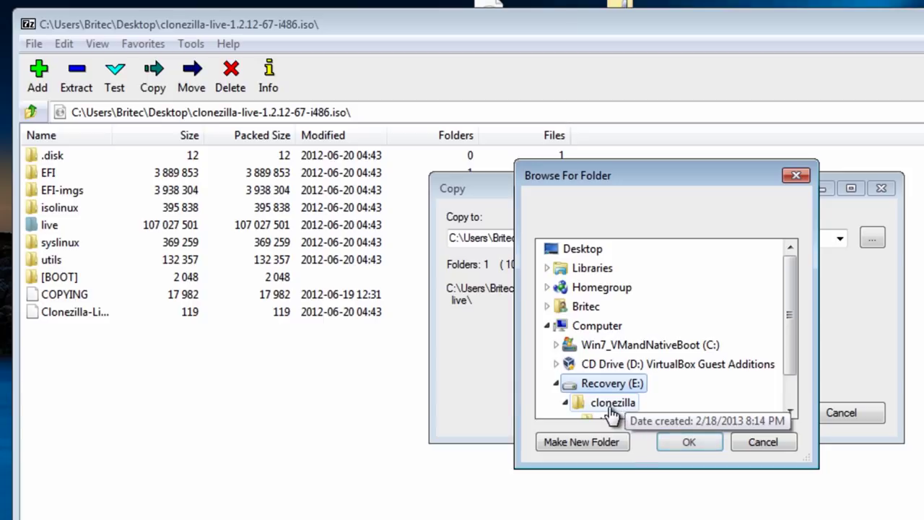
pyautogui.click(611, 406)
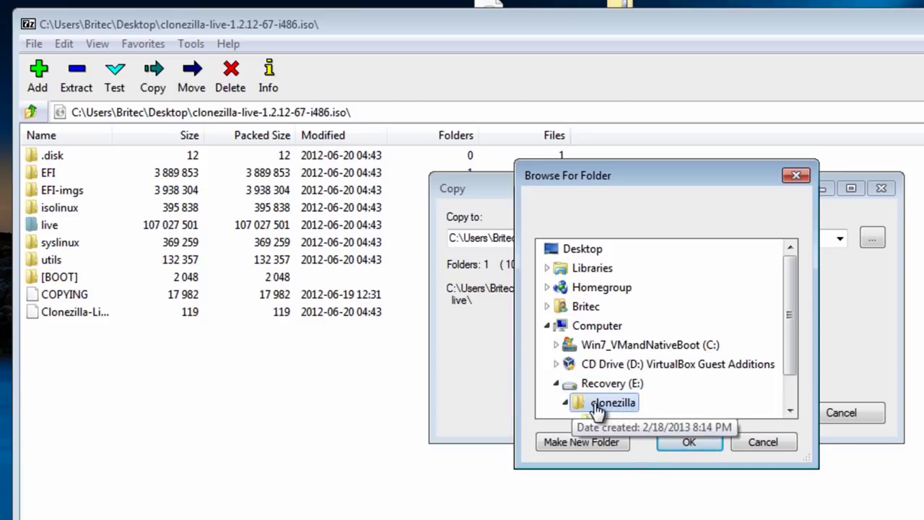
pyautogui.click(695, 443)
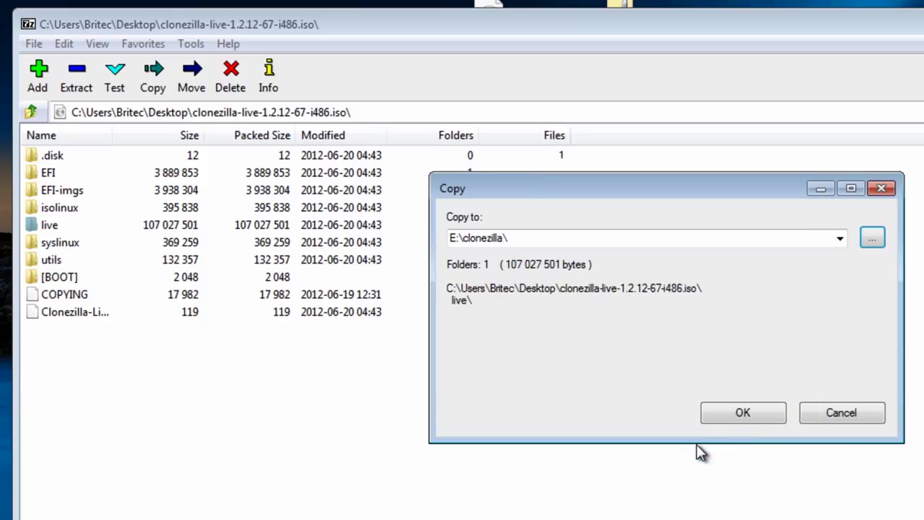
pyautogui.click(731, 420)
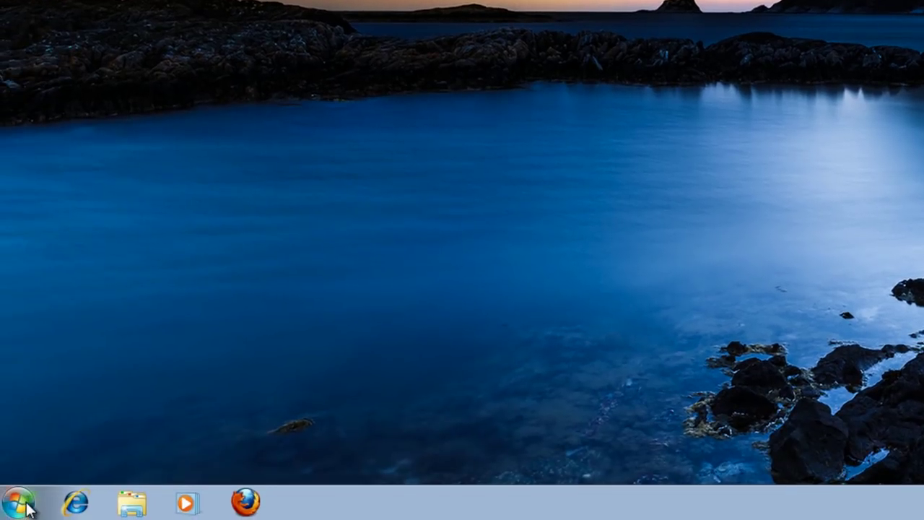
# Check the contents of the live folder inside clonezilla on Recovery (E:), and return to the clonezilla folder
pyautogui.click(19, 501)
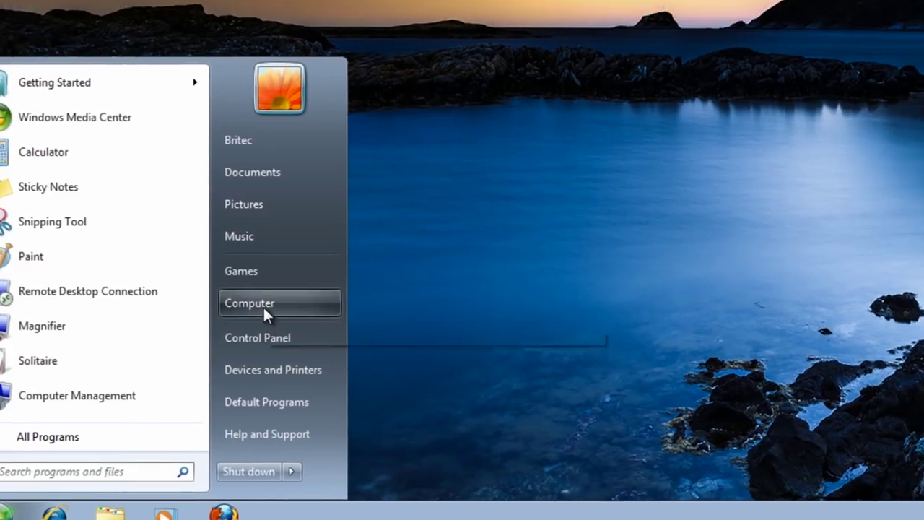
pyautogui.click(271, 287)
pyautogui.doubleClick(478, 163)
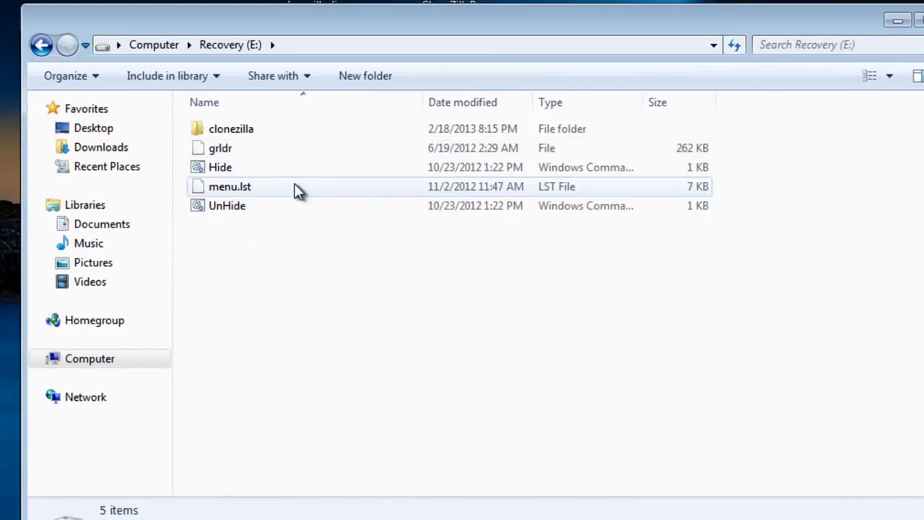
pyautogui.doubleClick(238, 131)
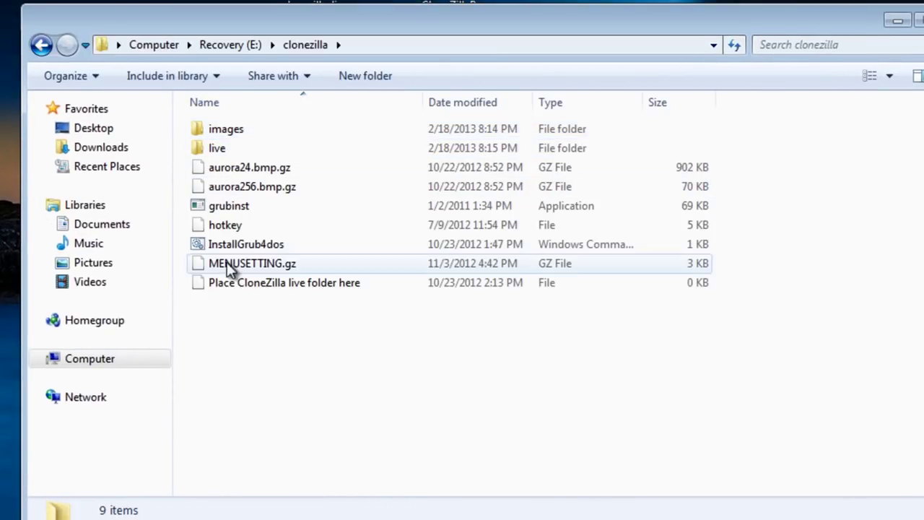
pyautogui.doubleClick(210, 148)
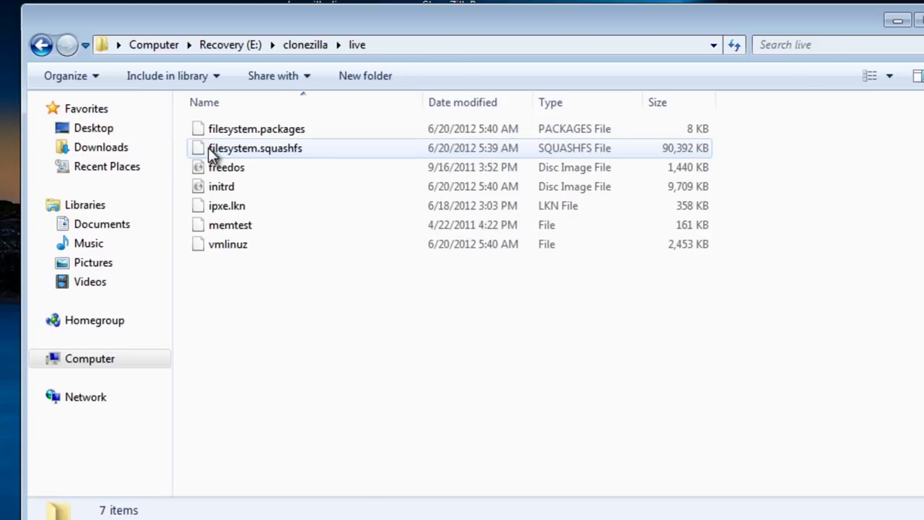
pyautogui.click(41, 46)
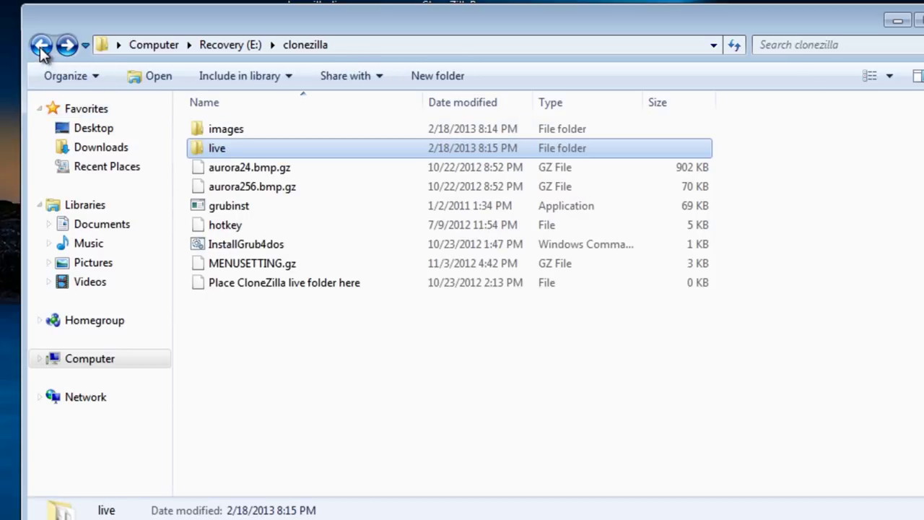
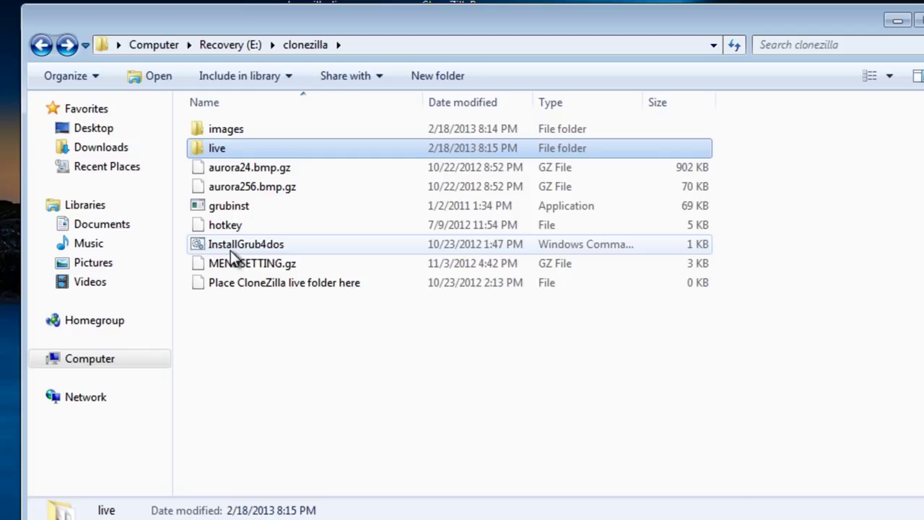
# Run InstallGrub4dos from the clonezilla folder as administrator and answer y to install grub4dos to the Master Boot Record
pyautogui.click(230, 245)
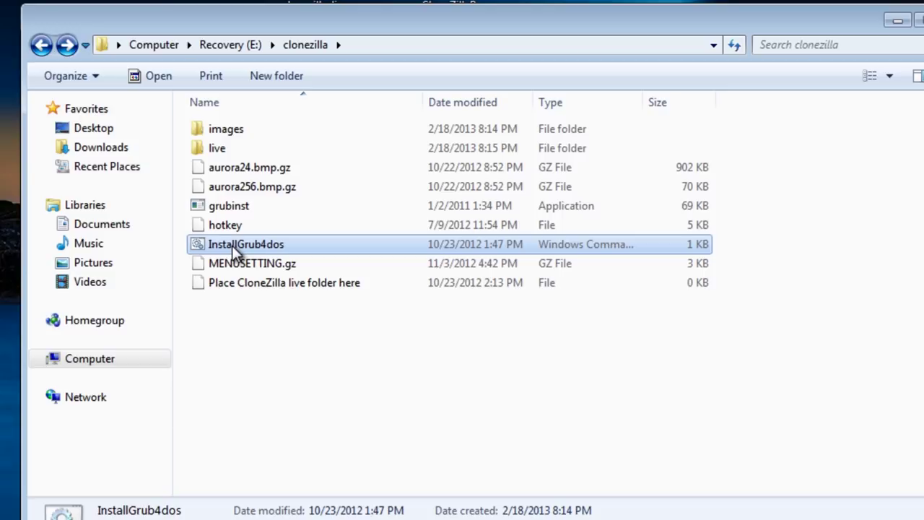
pyautogui.rightClick(230, 245)
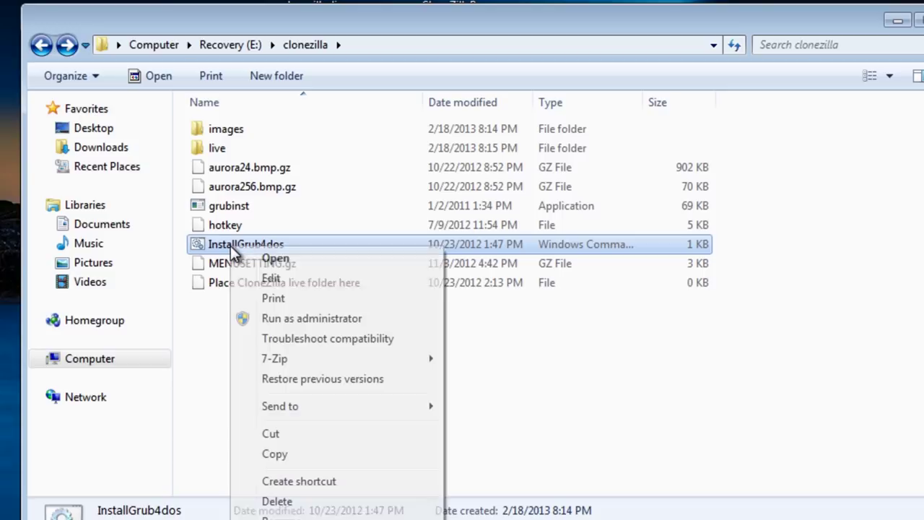
pyautogui.rightClick(242, 247)
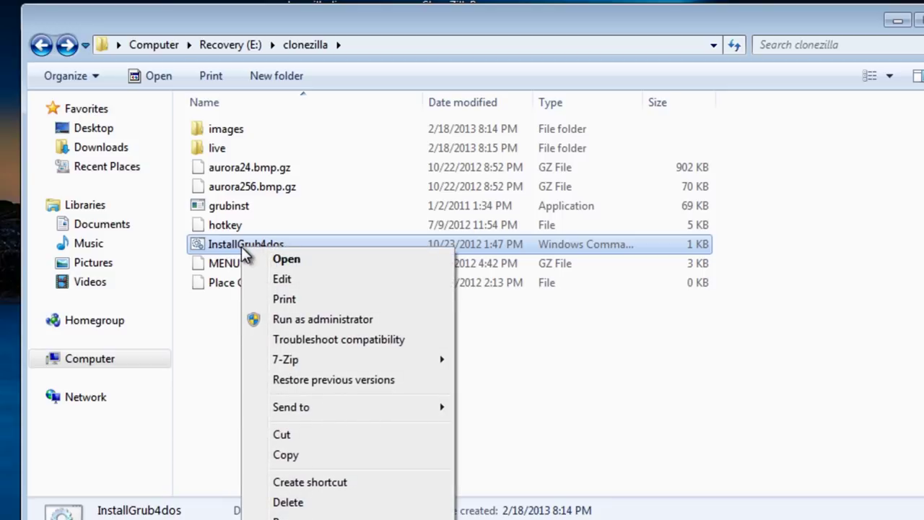
pyautogui.click(305, 325)
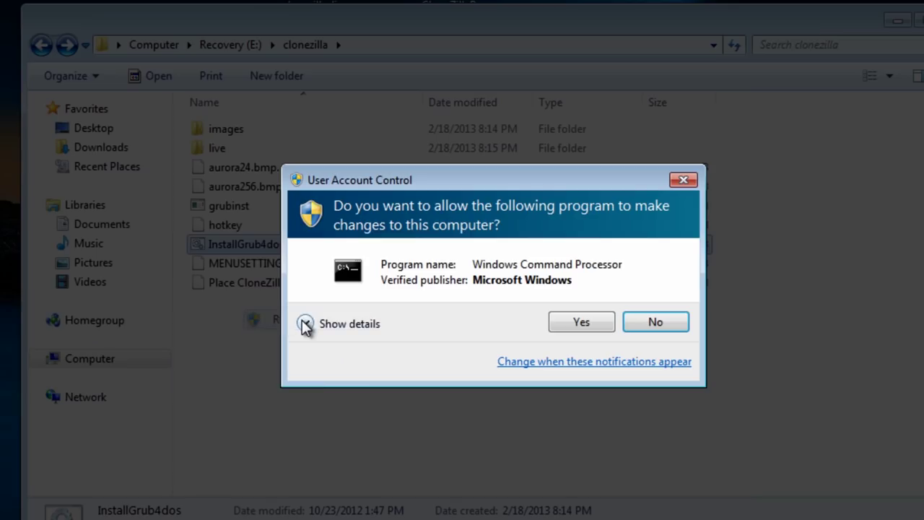
pyautogui.click(581, 322)
pyautogui.moveTo(1, 2); pyautogui.dragTo(394, 98)
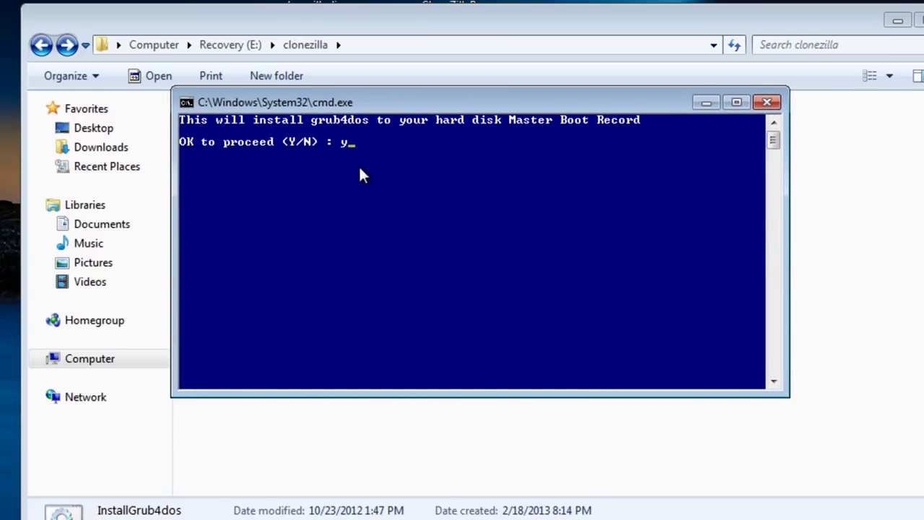
pyautogui.press('Return')
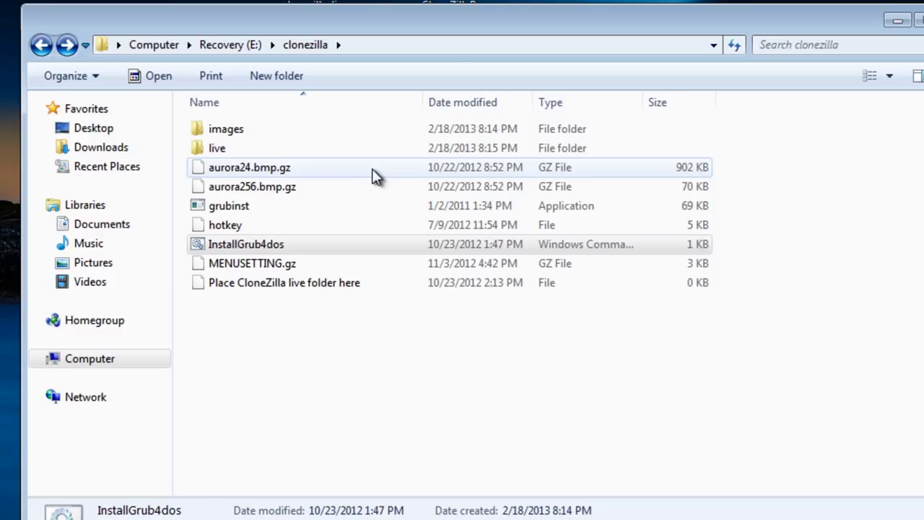
pyautogui.click(399, 369)
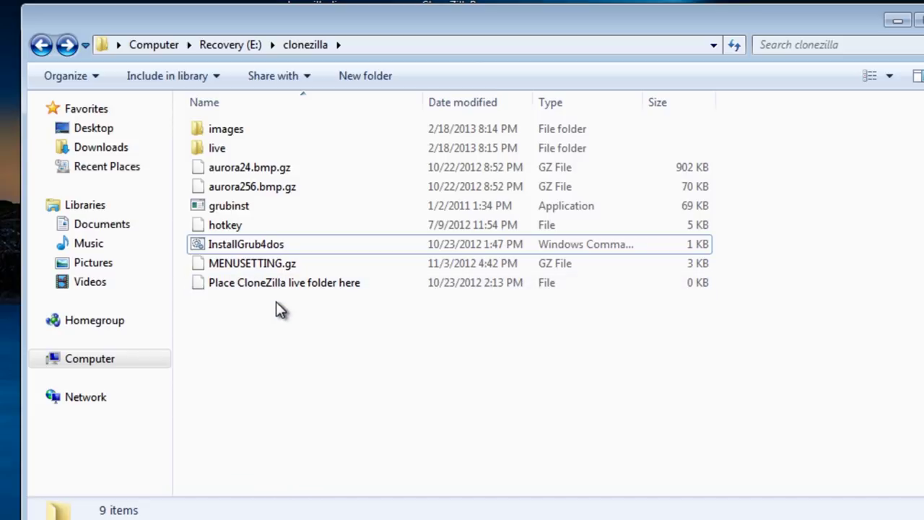
# Copy menu.lst from Recovery (E:) to the root of Win7_VMandNativeBoot (C:) and close the C: window
pyautogui.click(44, 43)
pyautogui.click(220, 187)
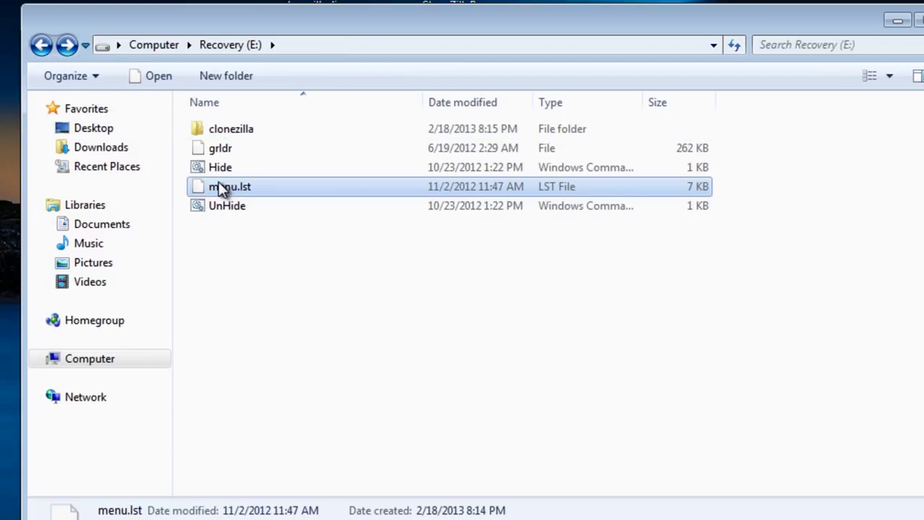
pyautogui.rightClick(218, 183)
pyautogui.click(260, 308)
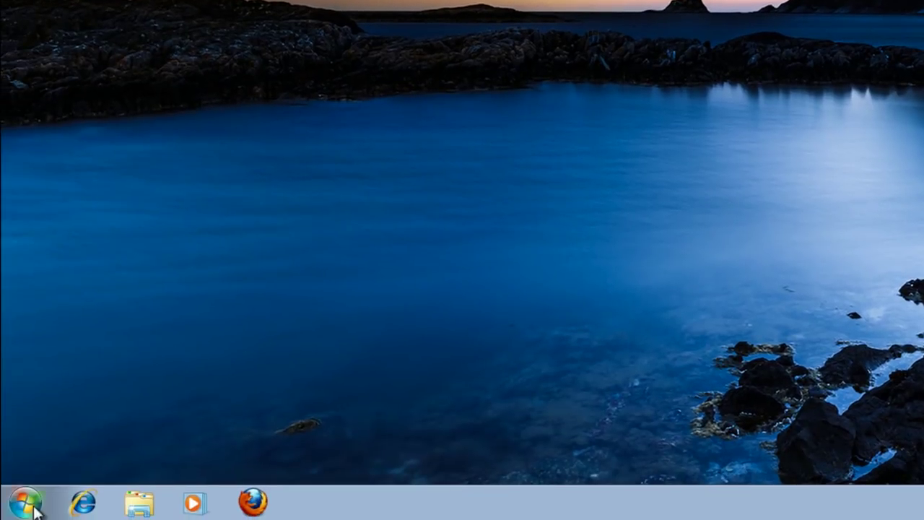
pyautogui.click(26, 504)
pyautogui.click(339, 283)
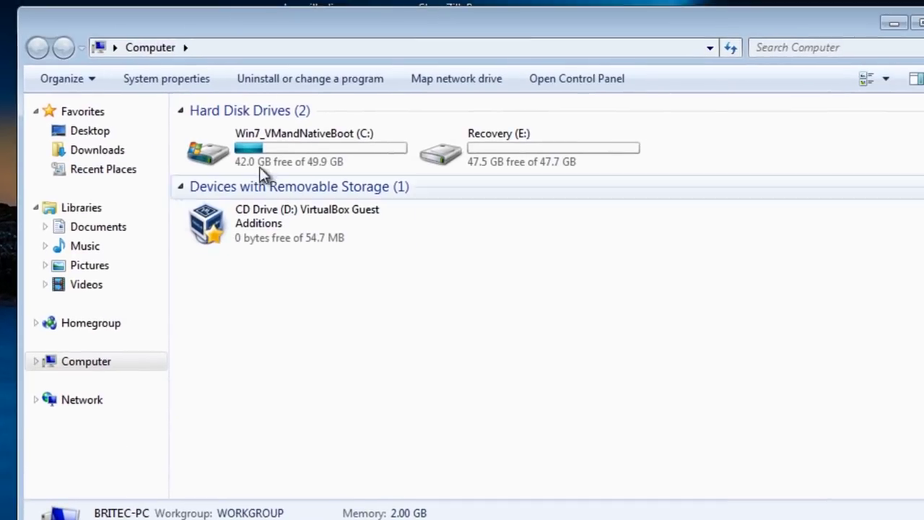
pyautogui.doubleClick(260, 140)
pyautogui.rightClick(211, 244)
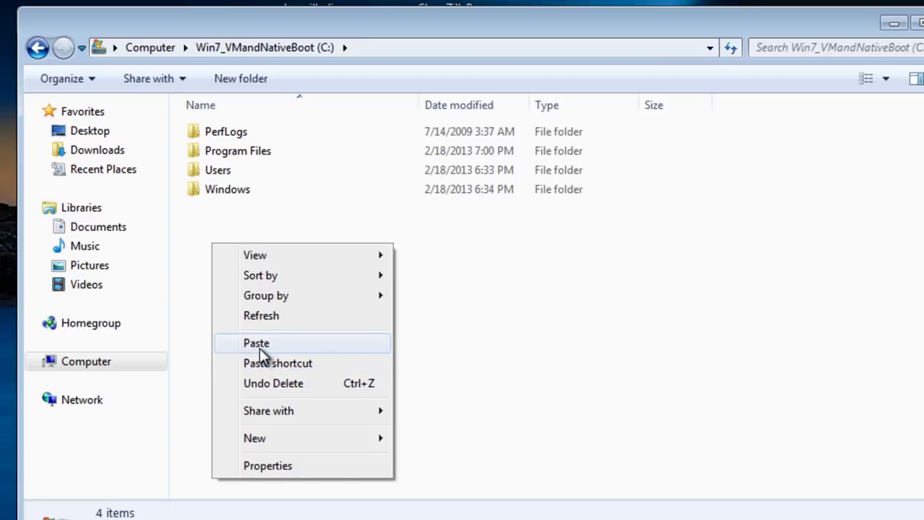
pyautogui.click(260, 348)
pyautogui.click(478, 357)
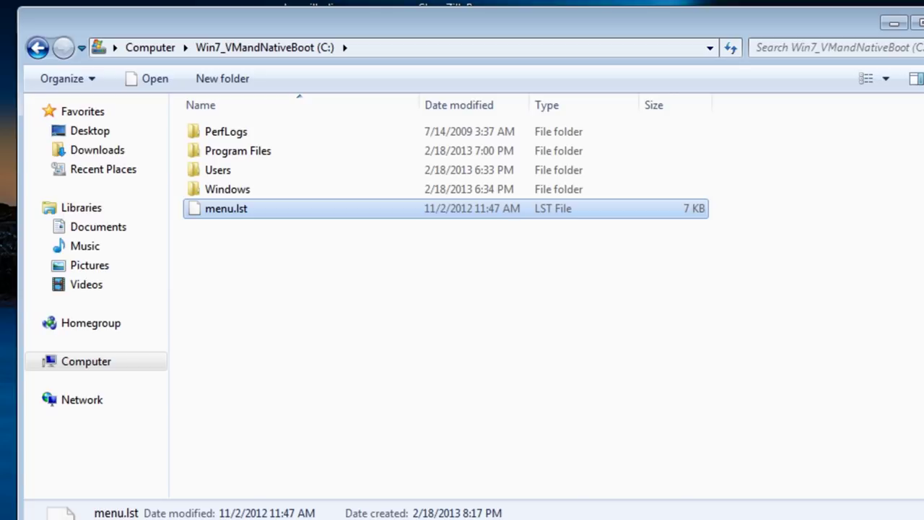
pyautogui.hotkey('alt', 'F4')
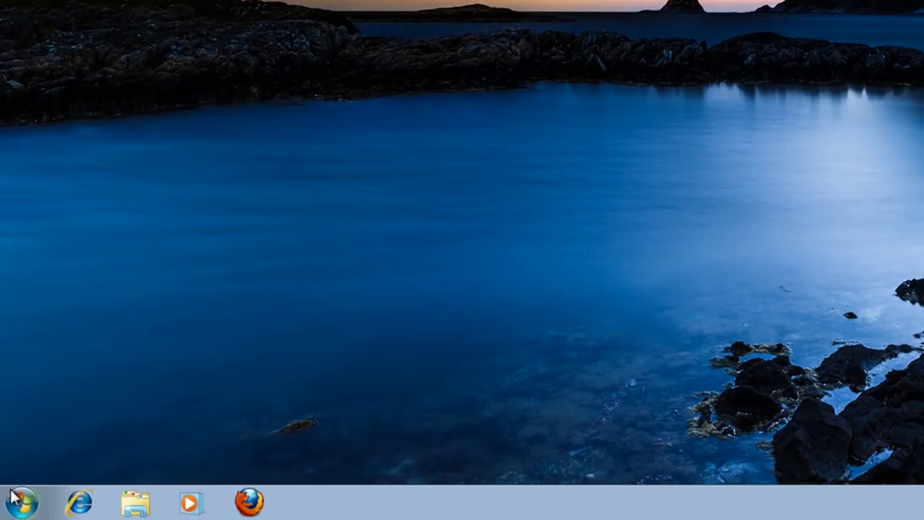
# Restart the computer to reach the Clonezilla backup and restore boot menu
pyautogui.press('super')
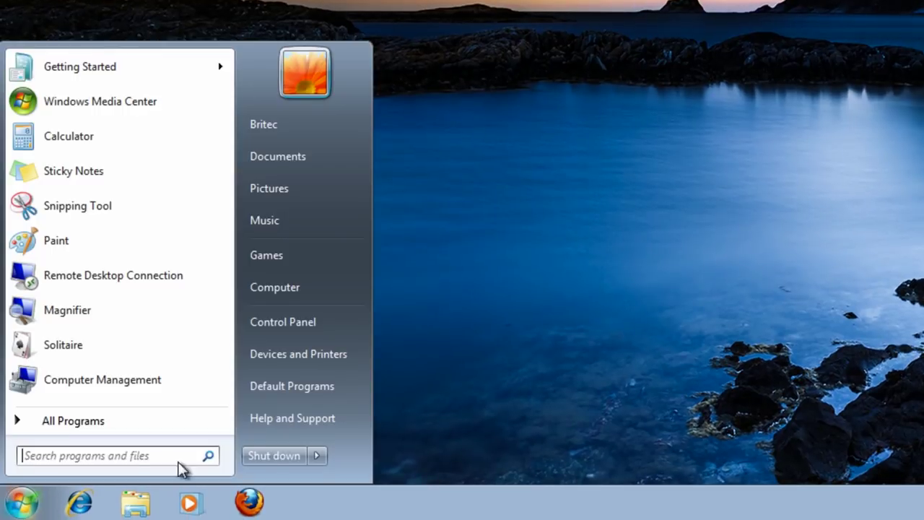
pyautogui.click(317, 455)
pyautogui.click(364, 431)
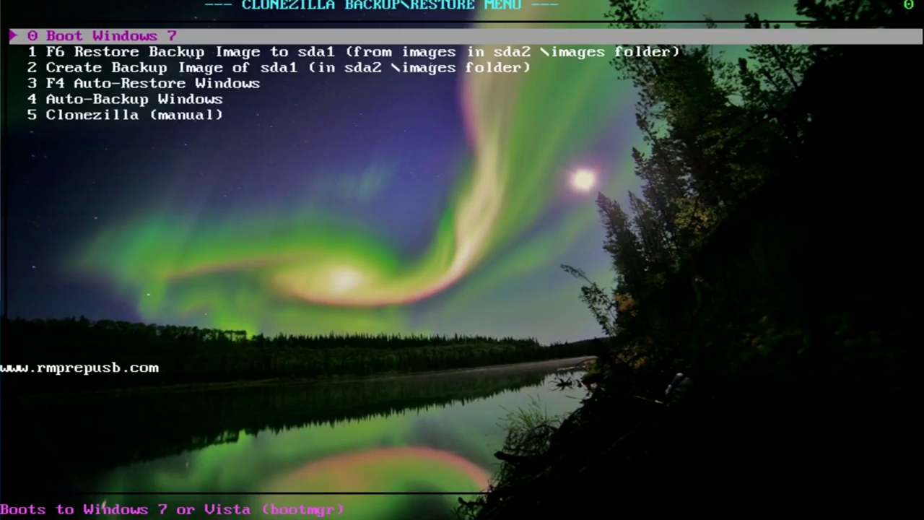
# Review the descriptions of the Clonezilla boot menu entries, from Boot Windows 7 to Clonezilla (manual)
pyautogui.press('Down')
pyautogui.press('Up')
pyautogui.press('Down')
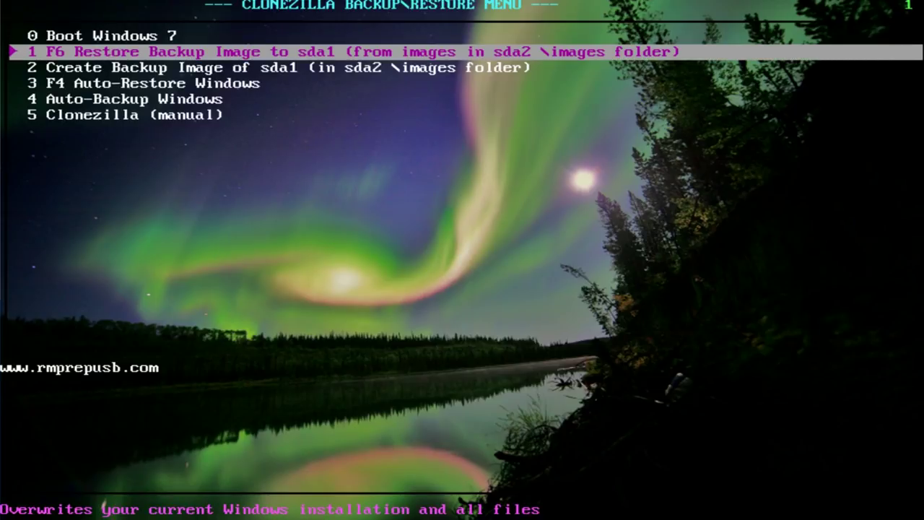
pyautogui.press('Up')
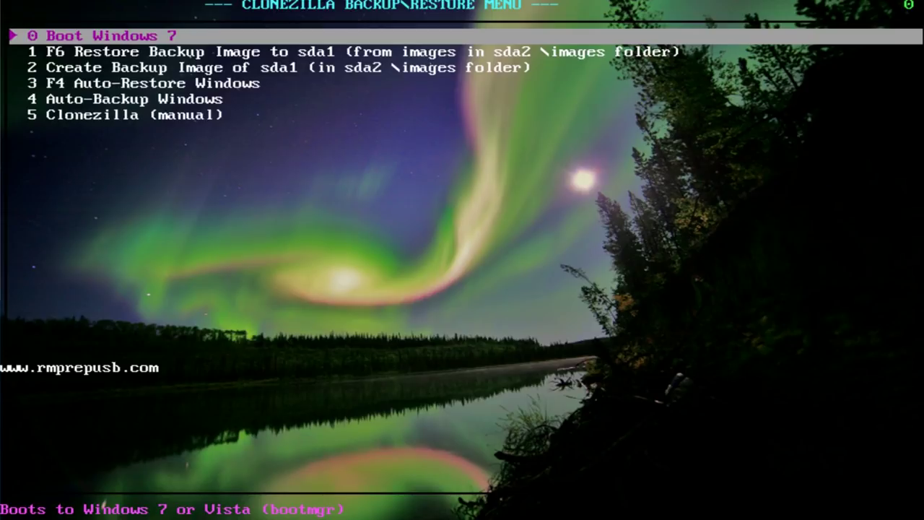
pyautogui.press('Down')
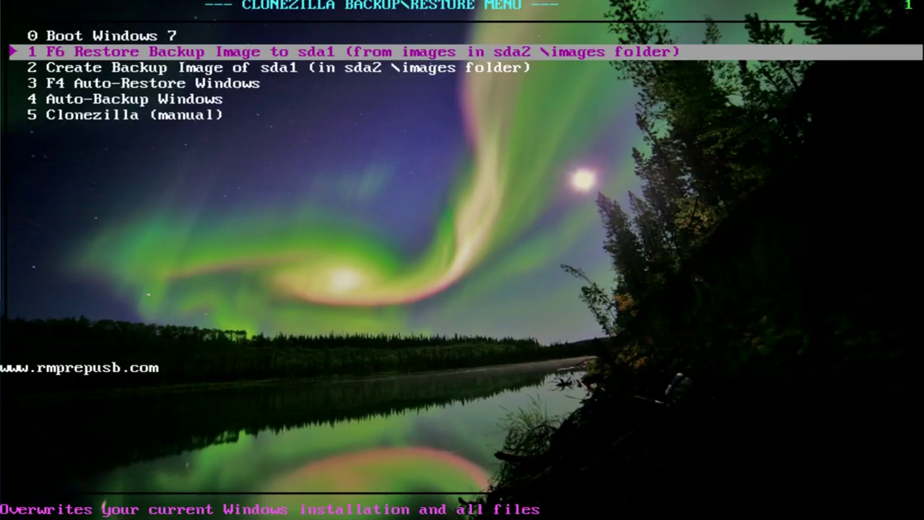
pyautogui.press('Down')
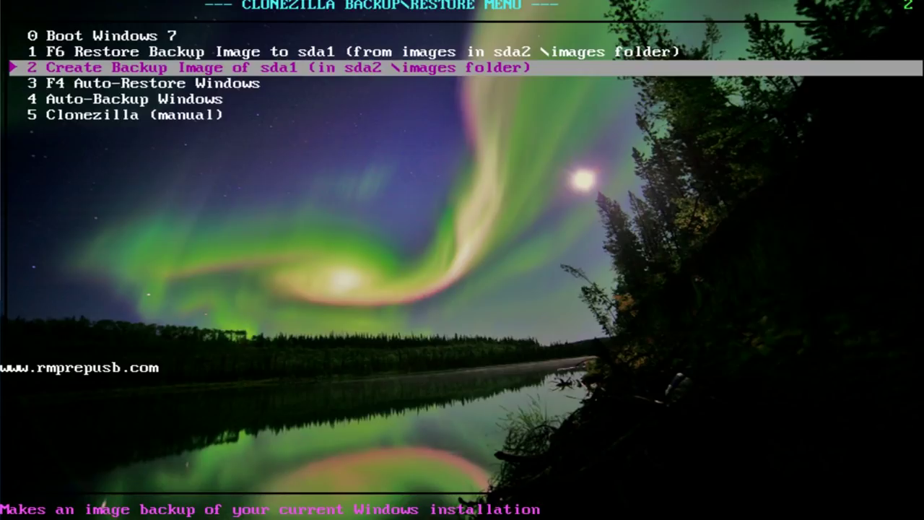
pyautogui.press('Down')
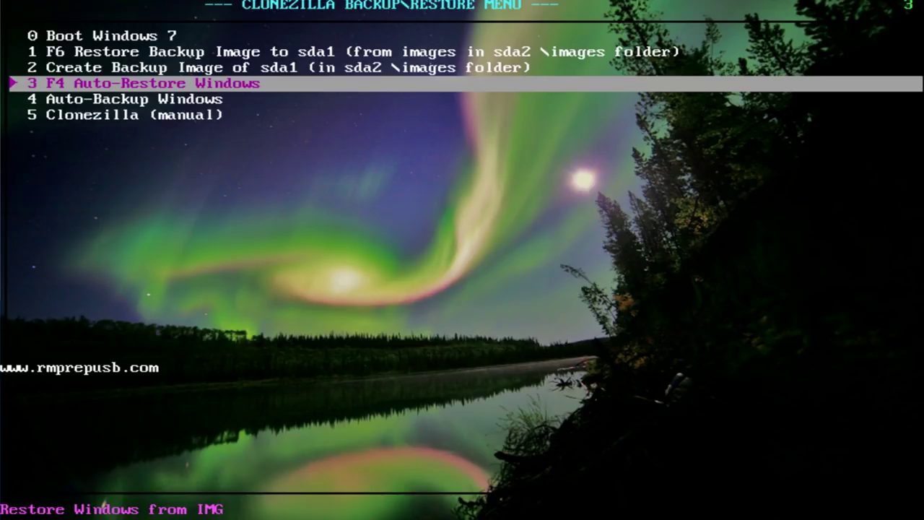
pyautogui.press('Down')
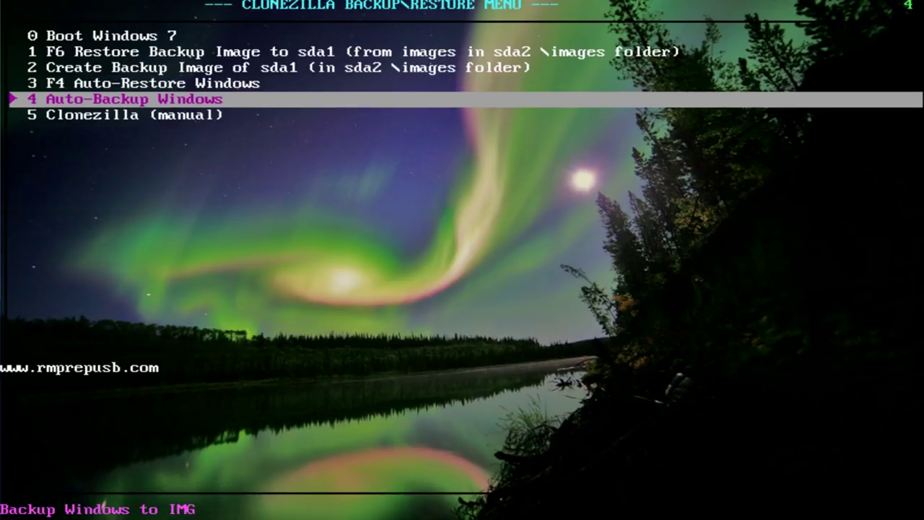
pyautogui.press('Down')
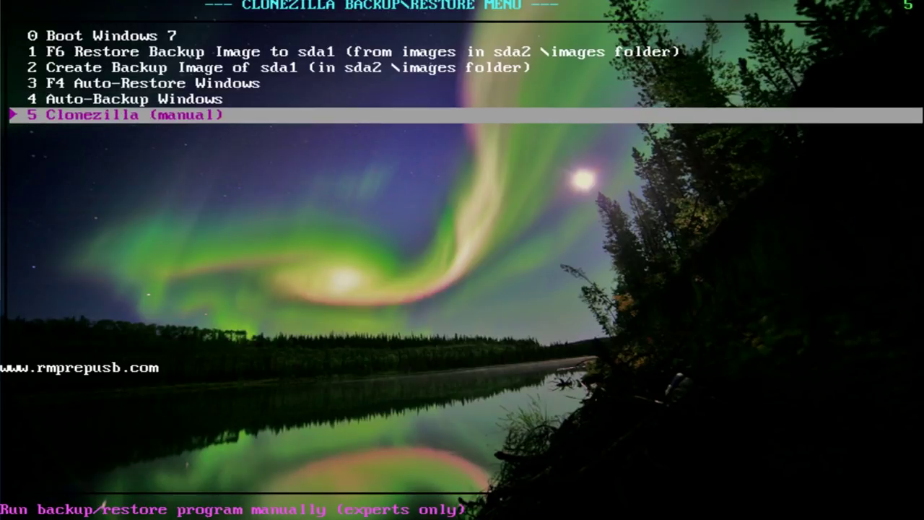
pyautogui.press('Up')
pyautogui.press('Up')
pyautogui.press('Up')
pyautogui.press('Up')
pyautogui.press('Up')
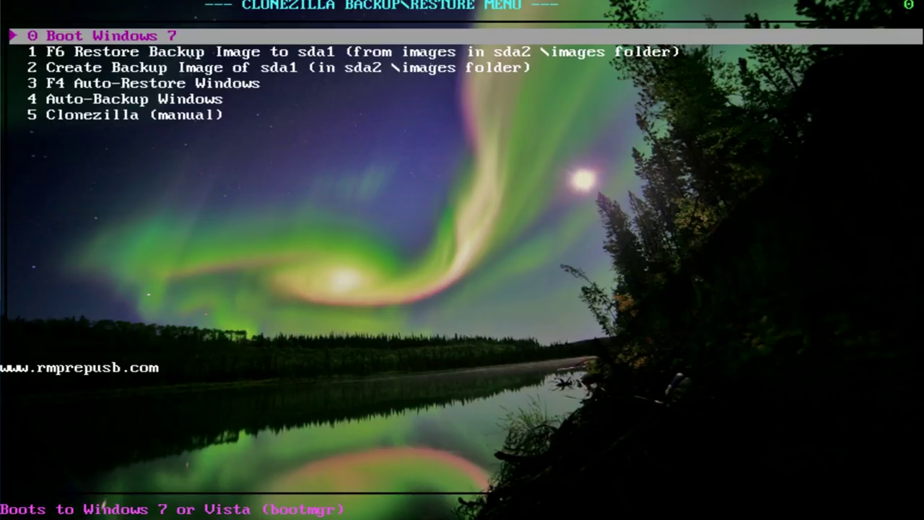
pyautogui.press('Down')
pyautogui.press('Down')
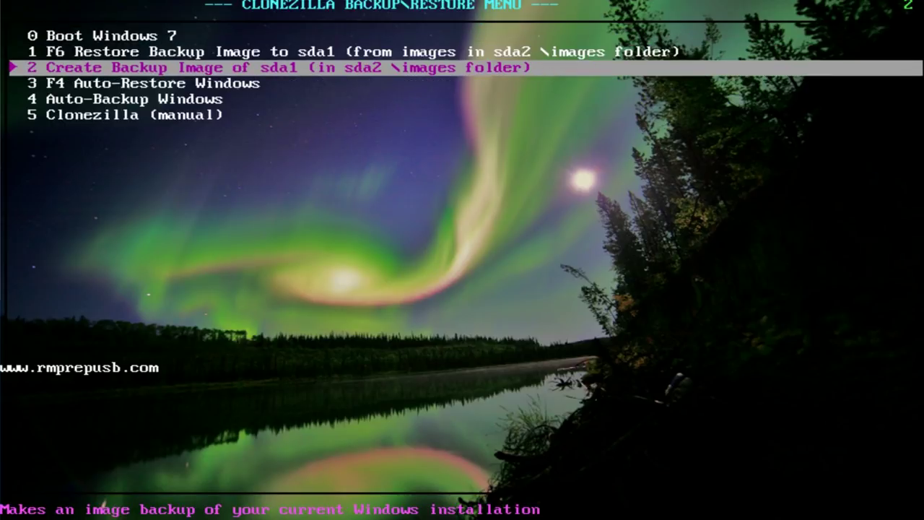
pyautogui.press('Return')
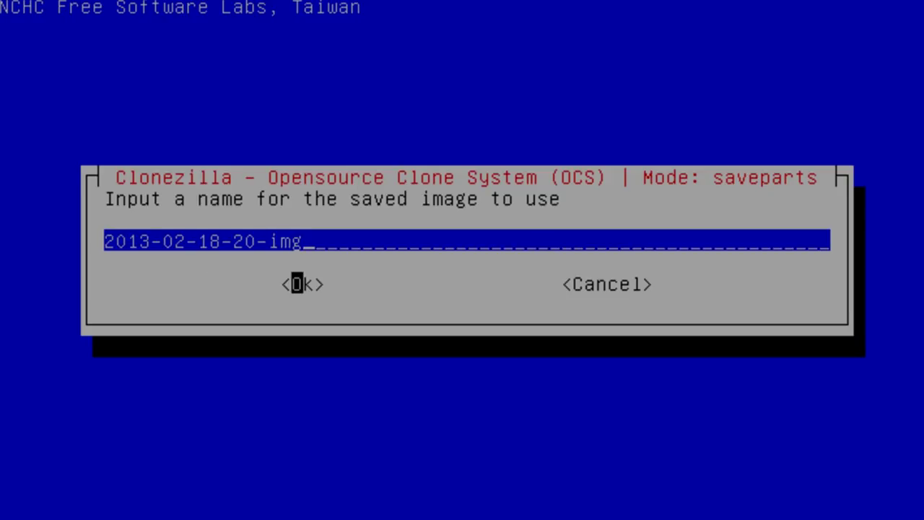
pyautogui.click(295, 283)
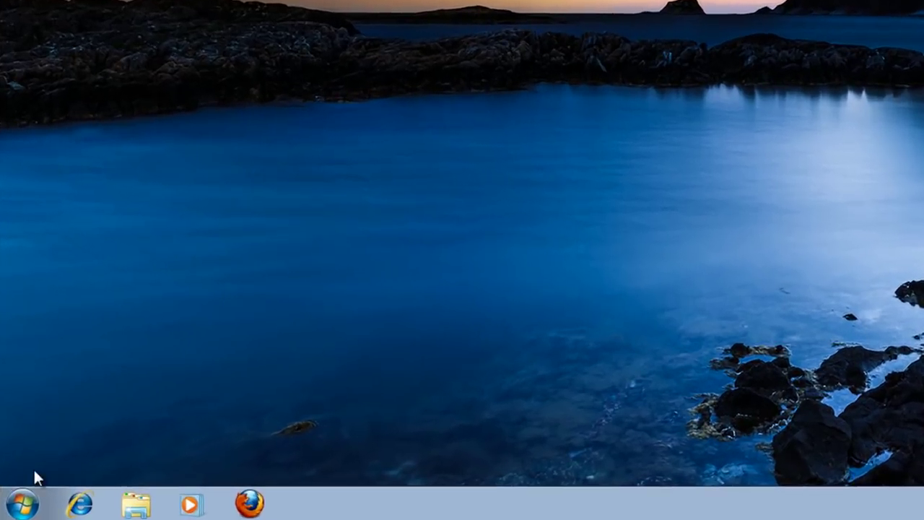
pyautogui.click(16, 509)
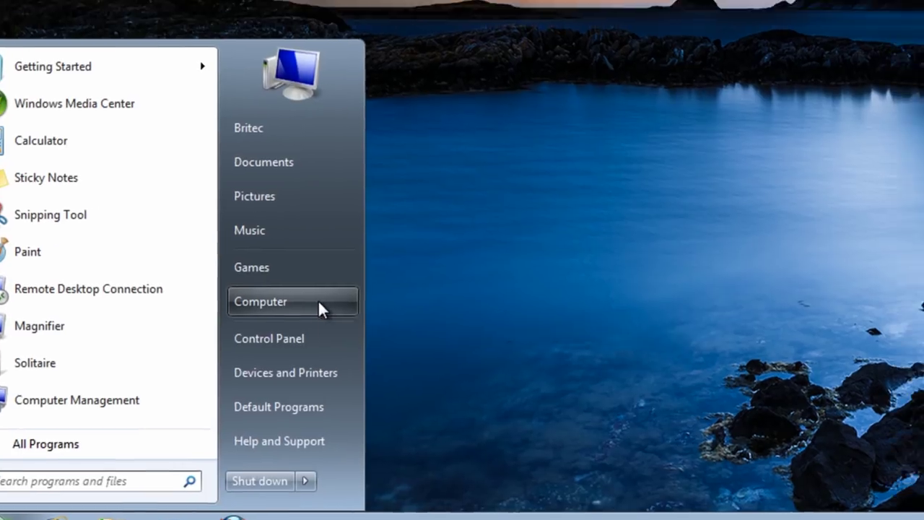
pyautogui.click(351, 280)
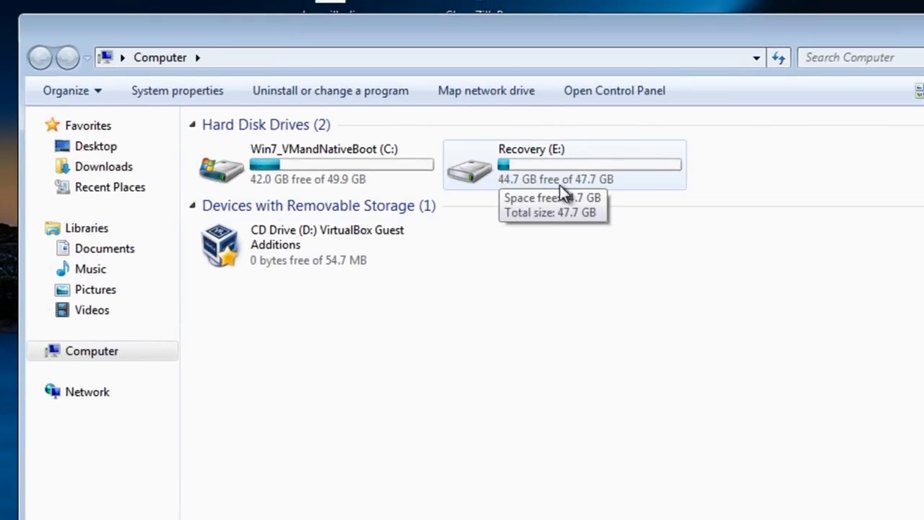
pyautogui.doubleClick(552, 167)
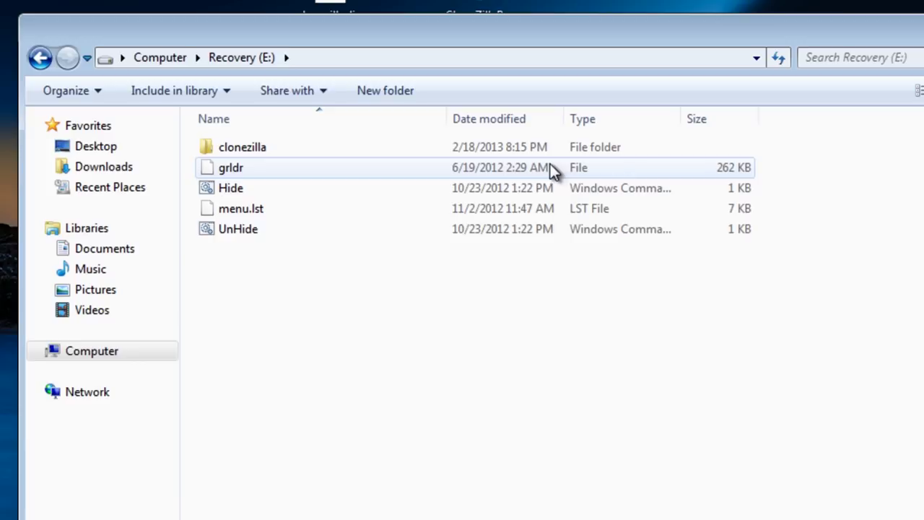
pyautogui.doubleClick(252, 149)
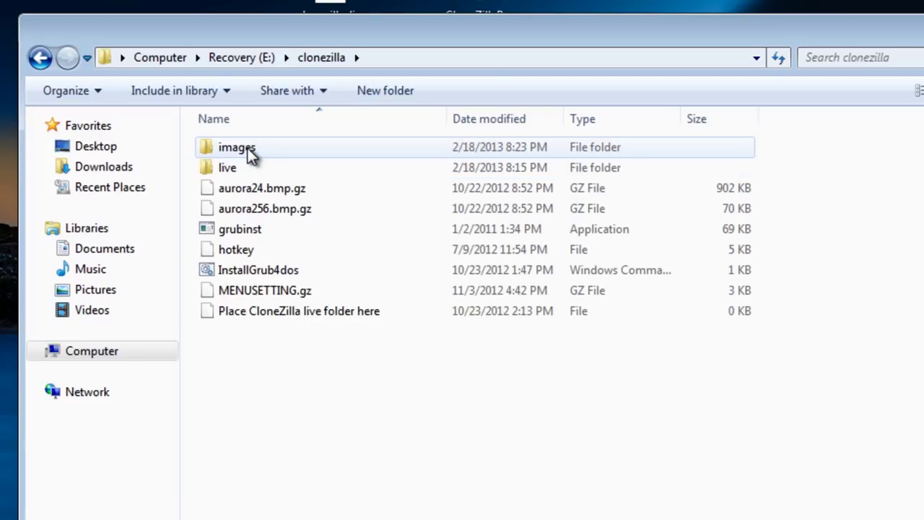
pyautogui.doubleClick(245, 148)
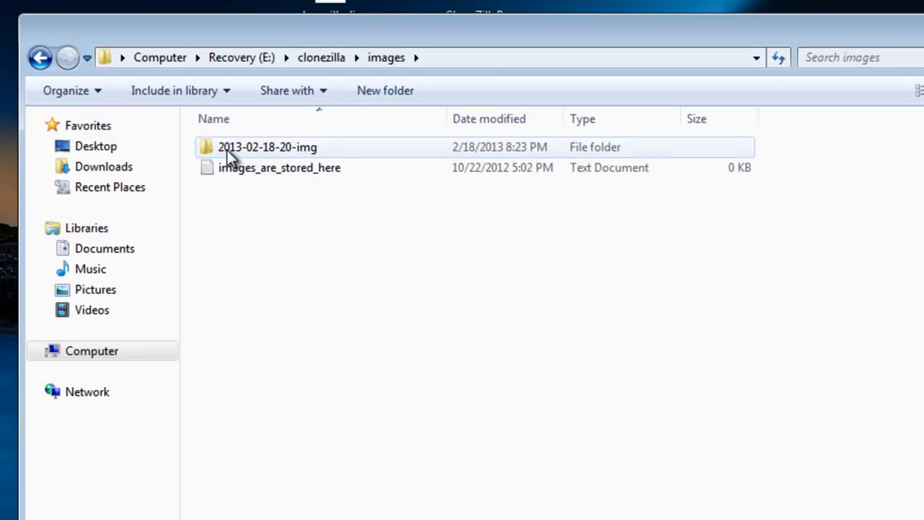
pyautogui.moveTo(218, 152)
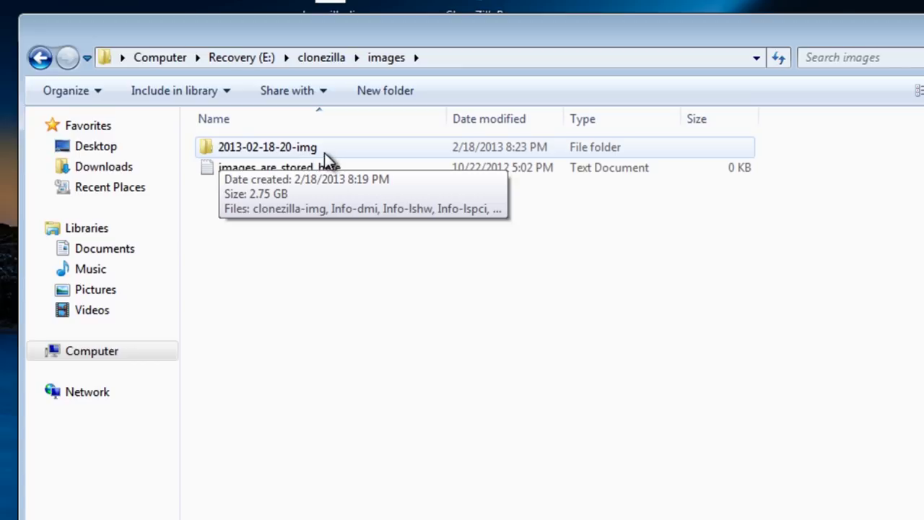
pyautogui.doubleClick(285, 146)
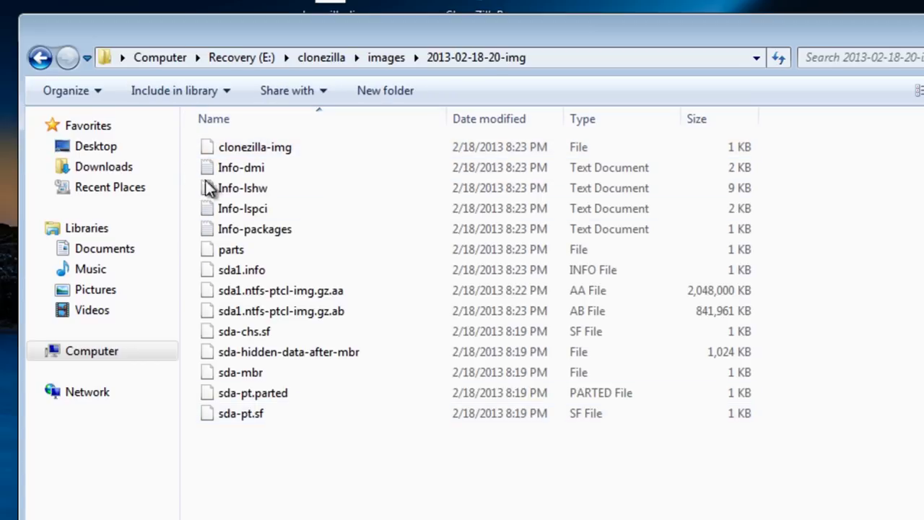
pyautogui.click(41, 61)
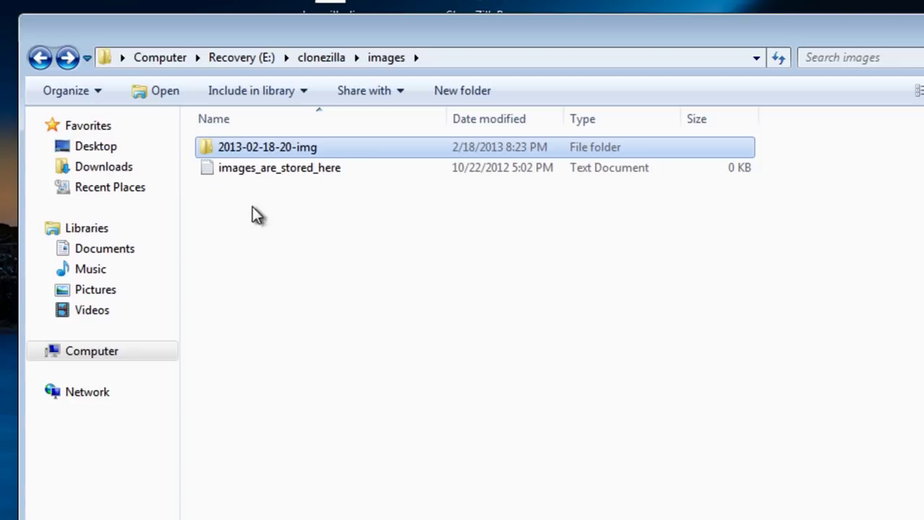
pyautogui.click(40, 58)
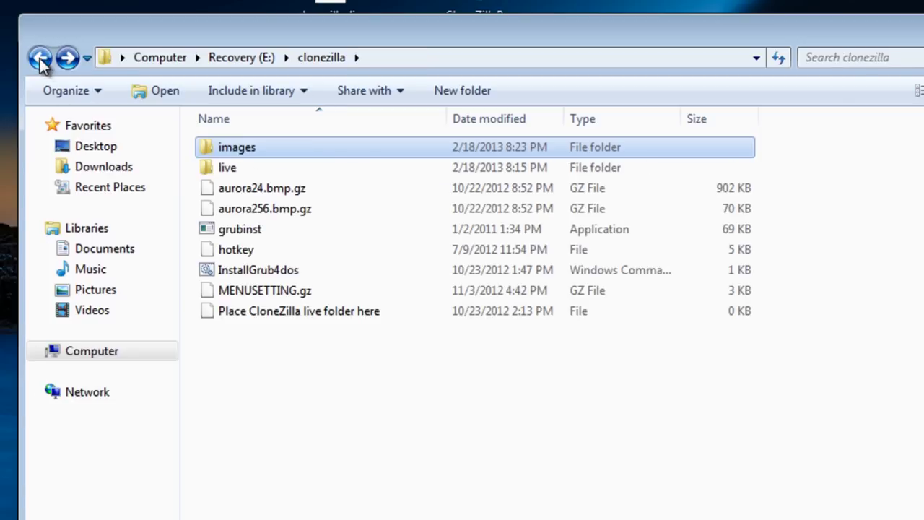
# Hide the recovery files on Recovery (E:) with the Hide script and reopen the drive to check the folder
pyautogui.click(40, 59)
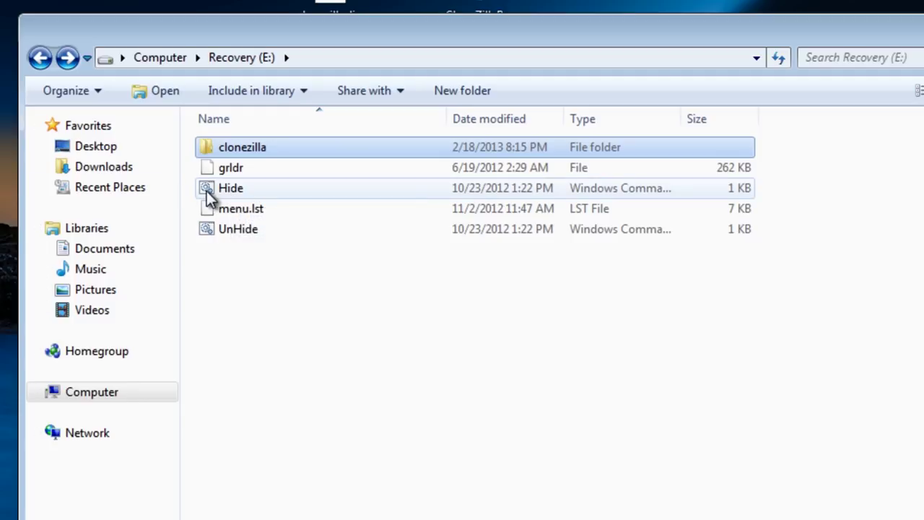
pyautogui.click(229, 188)
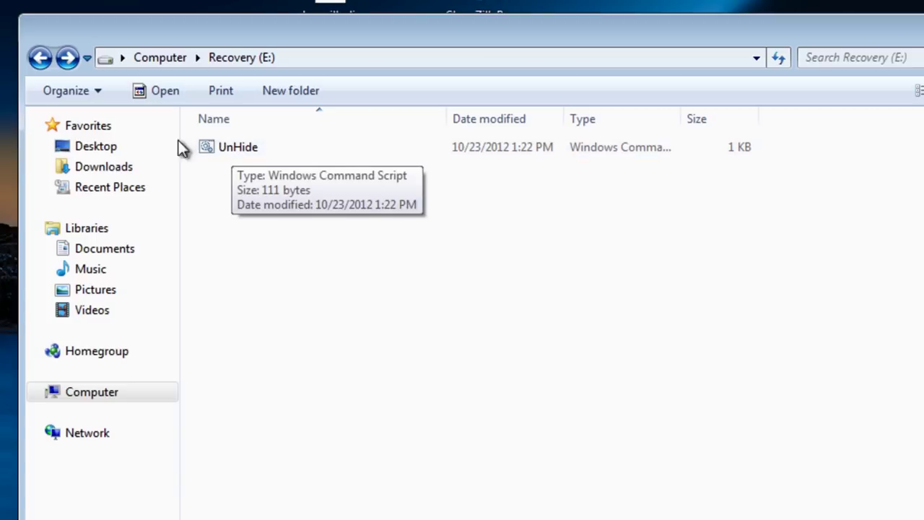
pyautogui.click(41, 58)
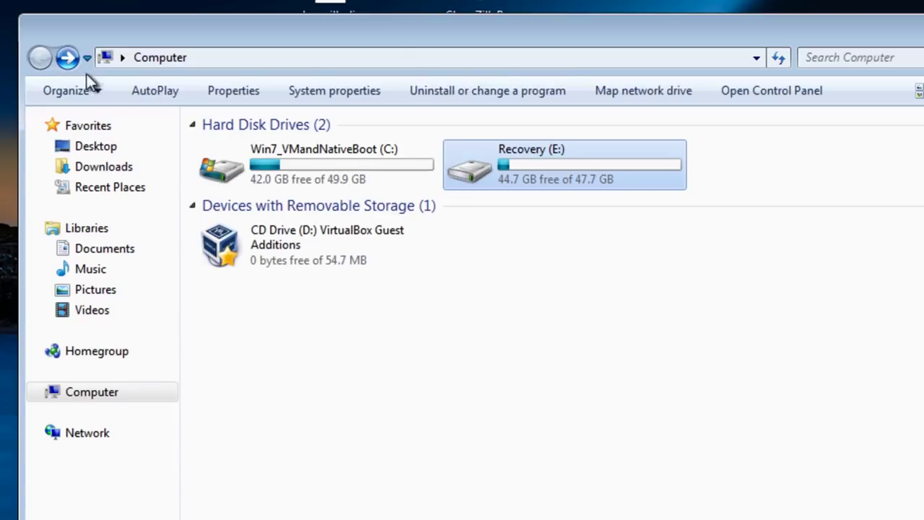
pyautogui.doubleClick(493, 172)
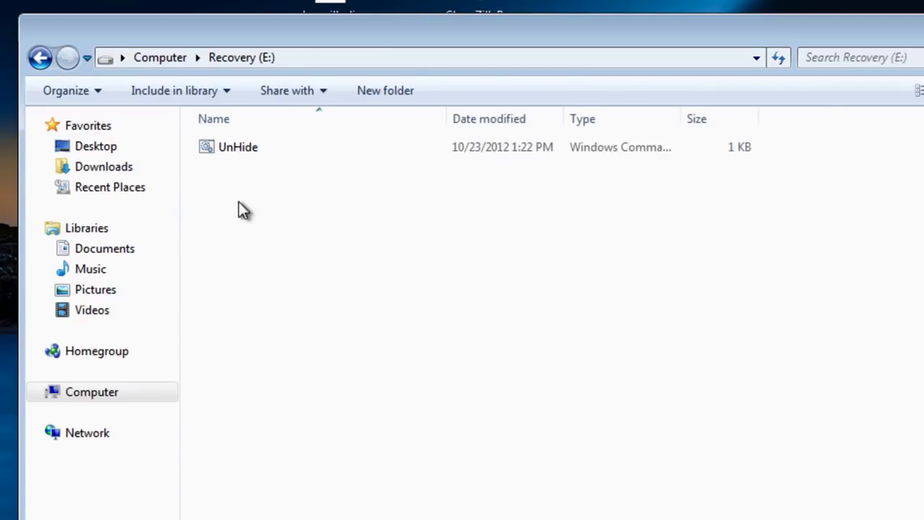
# Reveal the files on Recovery (E:) with the UnHide script, check the clonezilla folder, and close the window
pyautogui.click(211, 150)
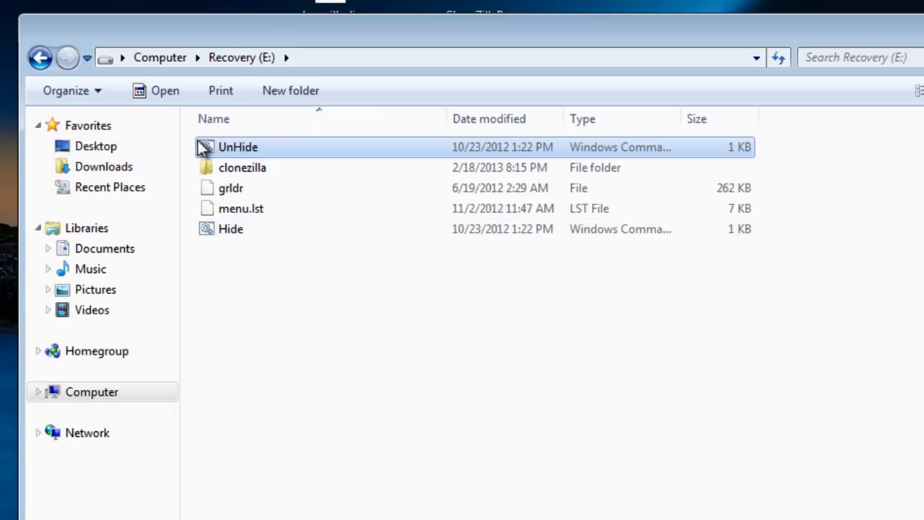
pyautogui.click(250, 170)
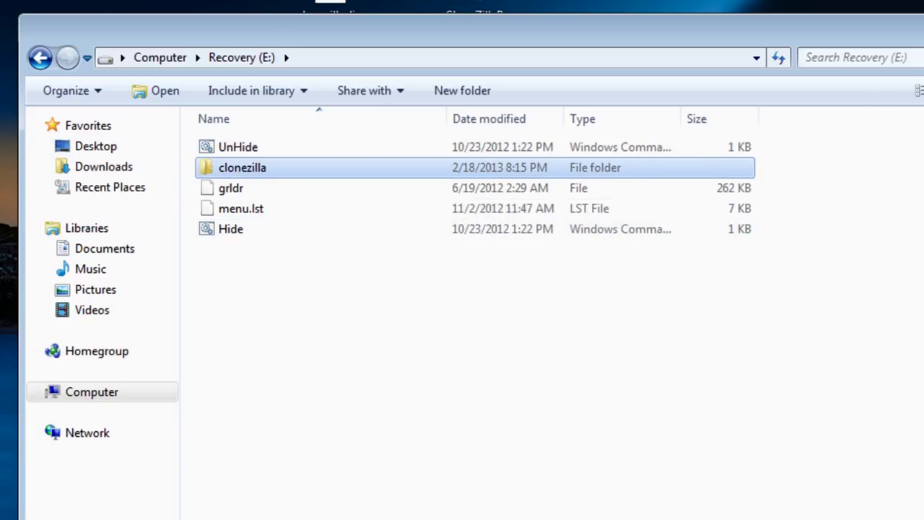
pyautogui.hotkey('alt', 'F4')
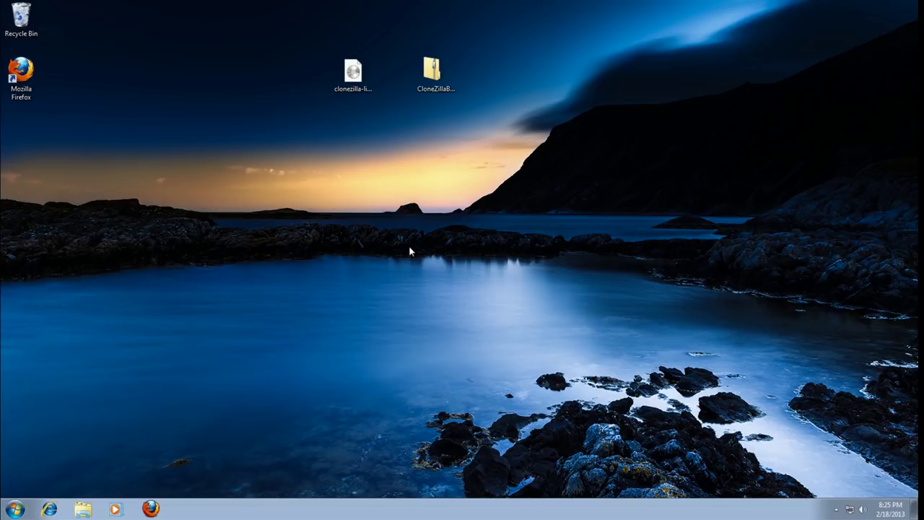
# Delete the clonezilla-li... and CloneZillaB... files from the desktop and empty the Recycle Bin
pyautogui.moveTo(488, 120); pyautogui.dragTo(320, 39)
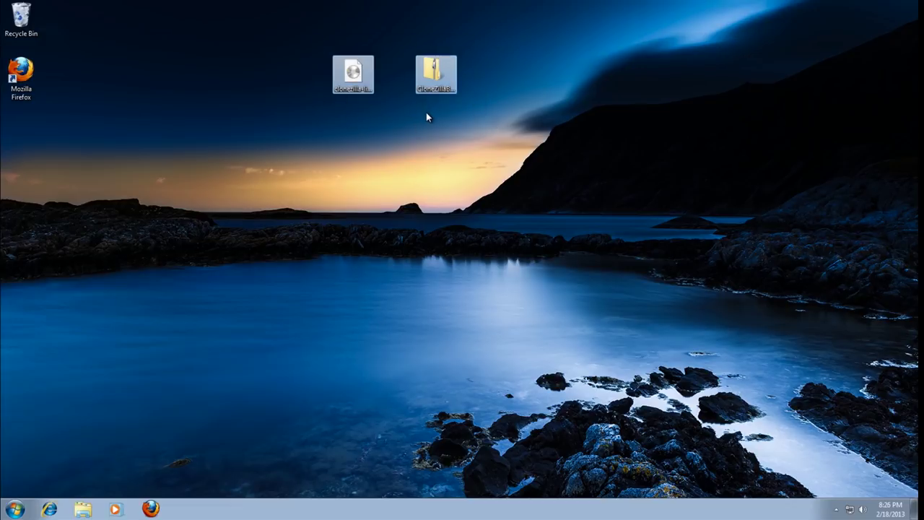
pyautogui.press('Delete')
pyautogui.click(499, 262)
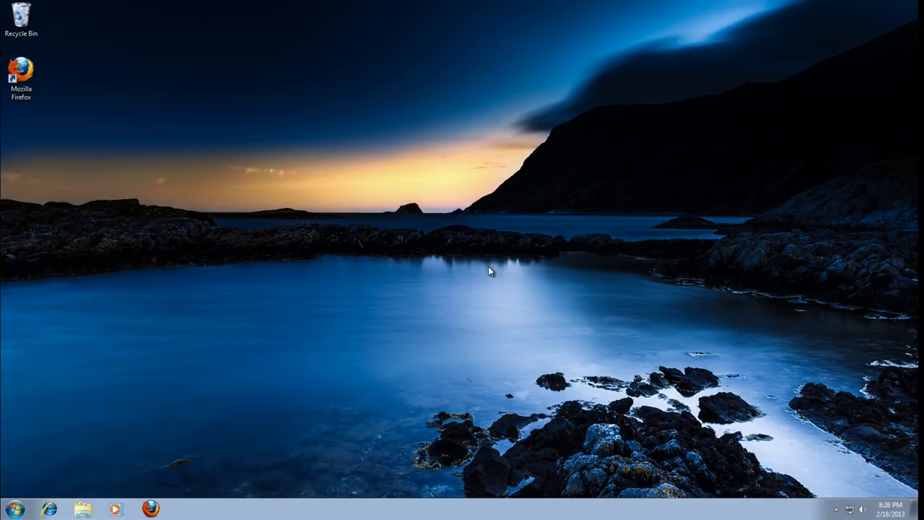
pyautogui.rightClick(19, 15)
pyautogui.click(58, 33)
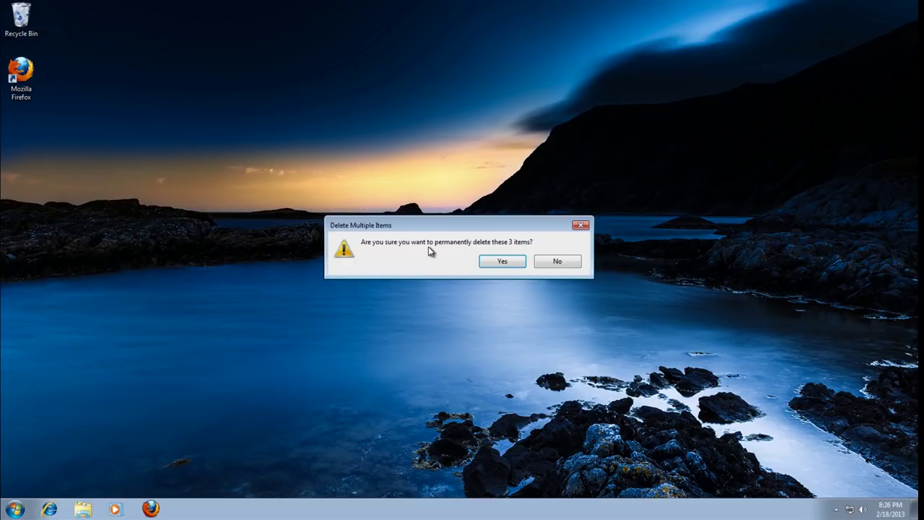
pyautogui.click(506, 262)
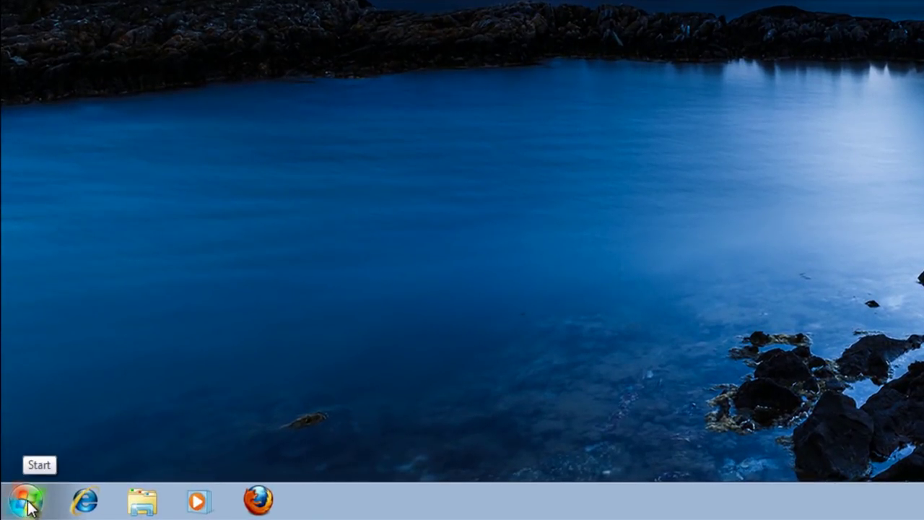
# Check which files are visible on Recovery (E:) and put the window away
pyautogui.click(28, 502)
pyautogui.click(539, 326)
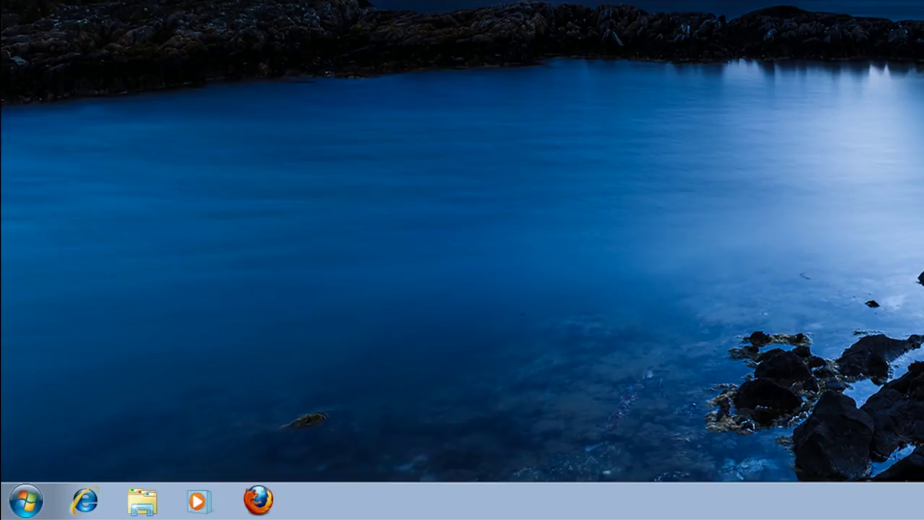
pyautogui.click(26, 500)
pyautogui.click(238, 312)
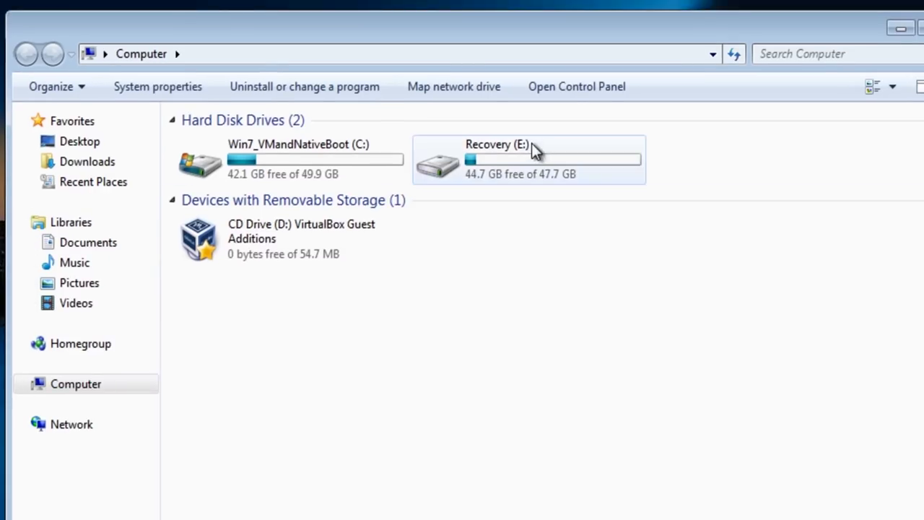
pyautogui.doubleClick(532, 148)
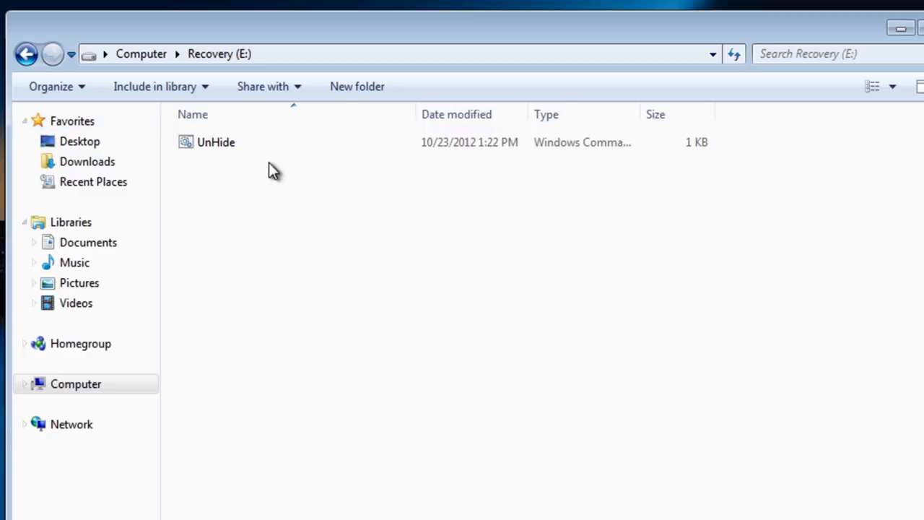
pyautogui.click(901, 28)
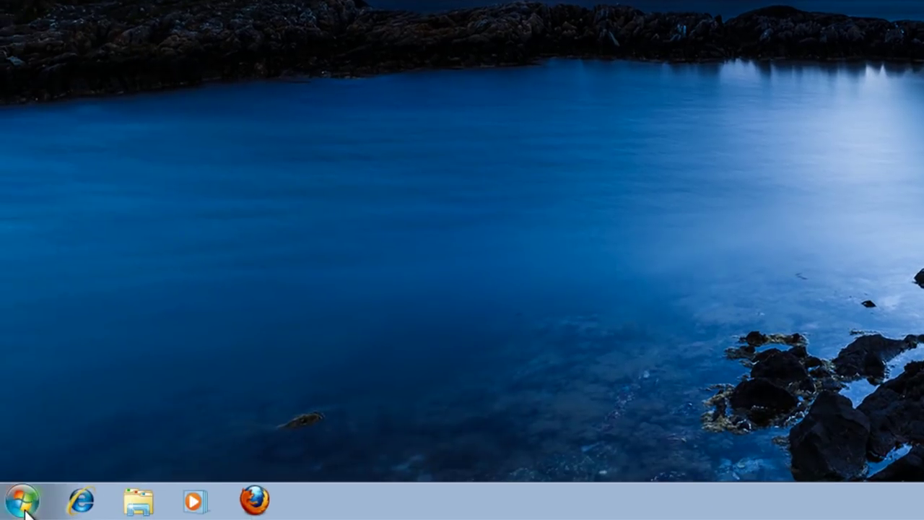
# Restart the computer to return to the Clonezilla backup and restore boot menu
pyautogui.press('super')
pyautogui.click(324, 452)
pyautogui.click(385, 428)
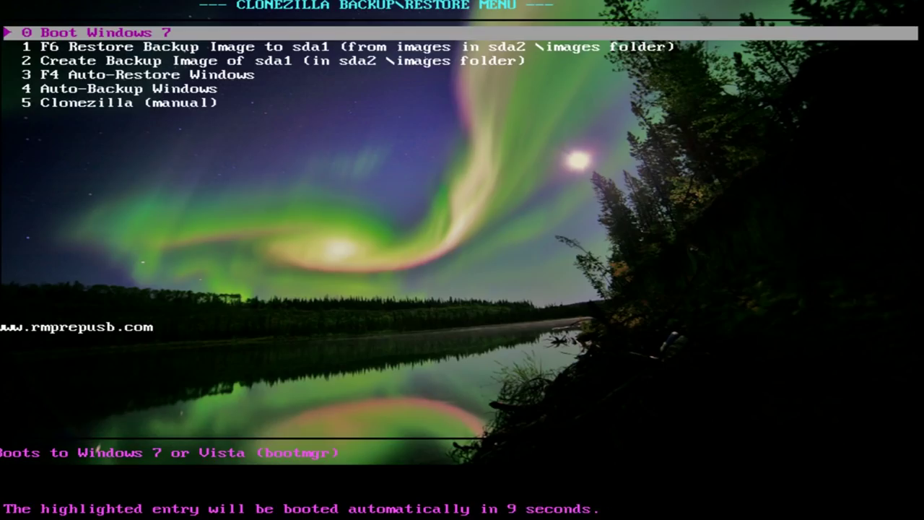
pyautogui.press('Down')
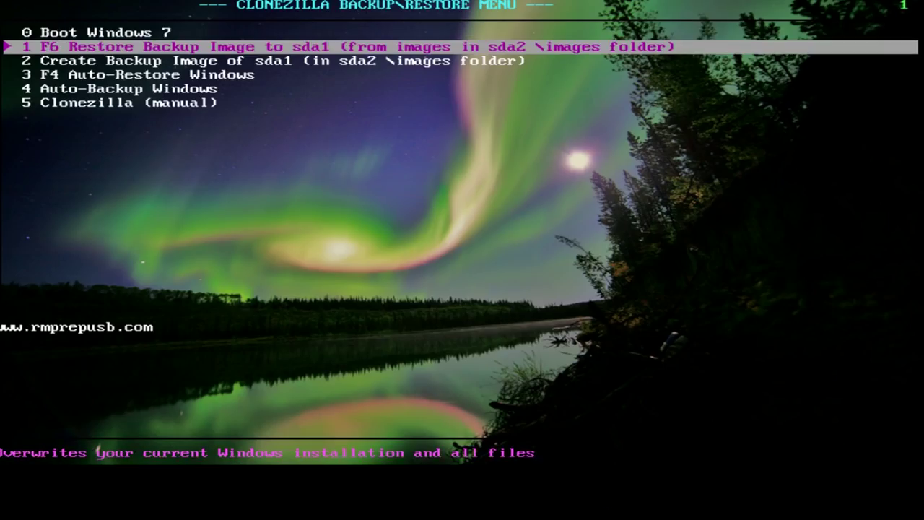
pyautogui.press('Down')
pyautogui.press('Down')
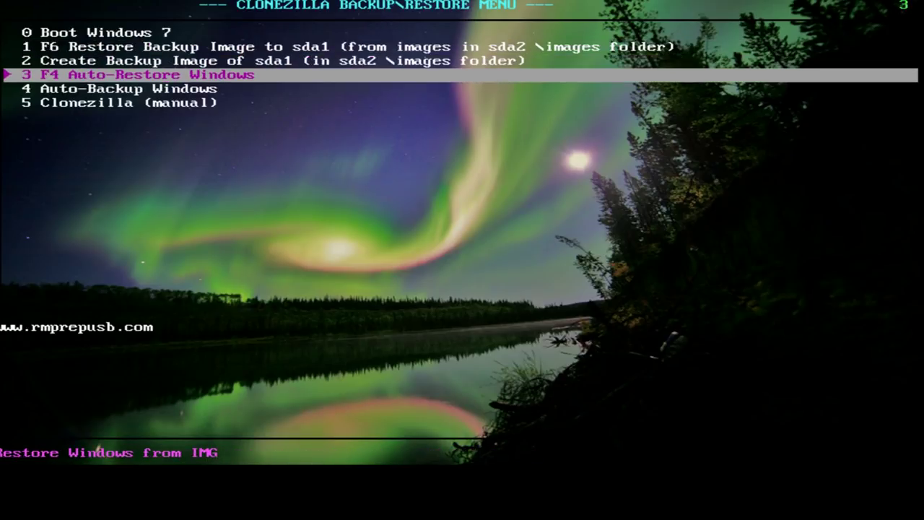
pyautogui.press('Up')
pyautogui.press('Up')
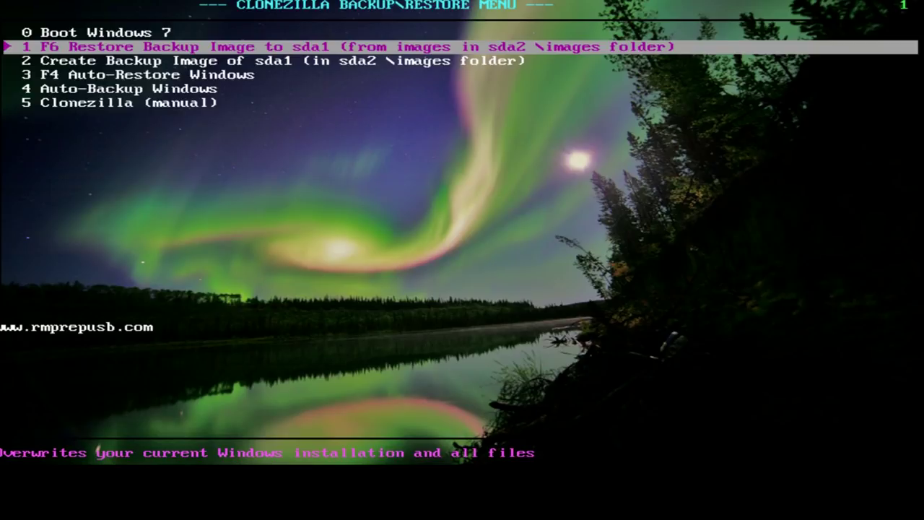
pyautogui.press('Return')
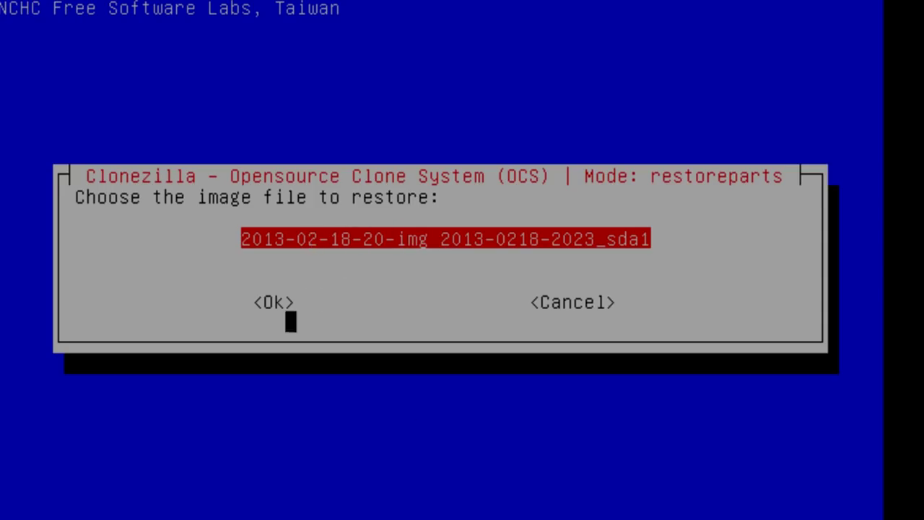
pyautogui.click(273, 302)
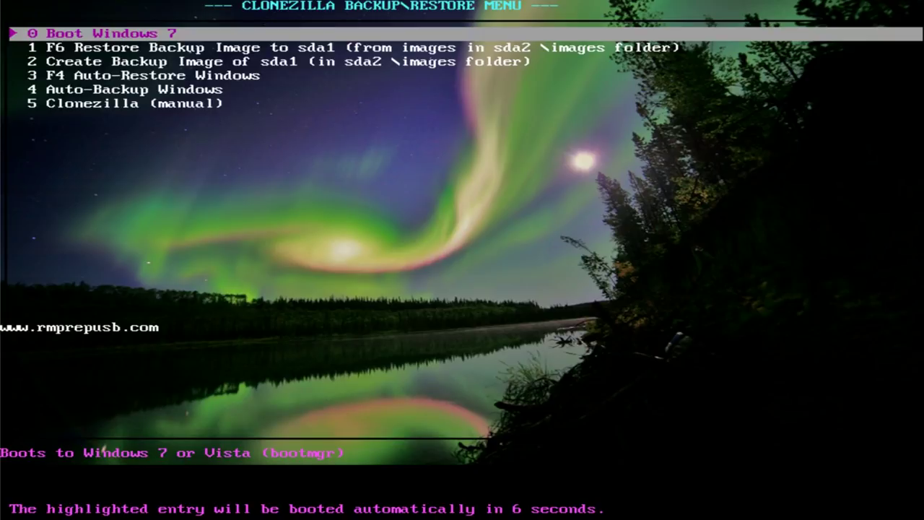
# Boot Windows 7 from the boot menu and dismiss the Action Center notification on the desktop
pyautogui.press('Return')
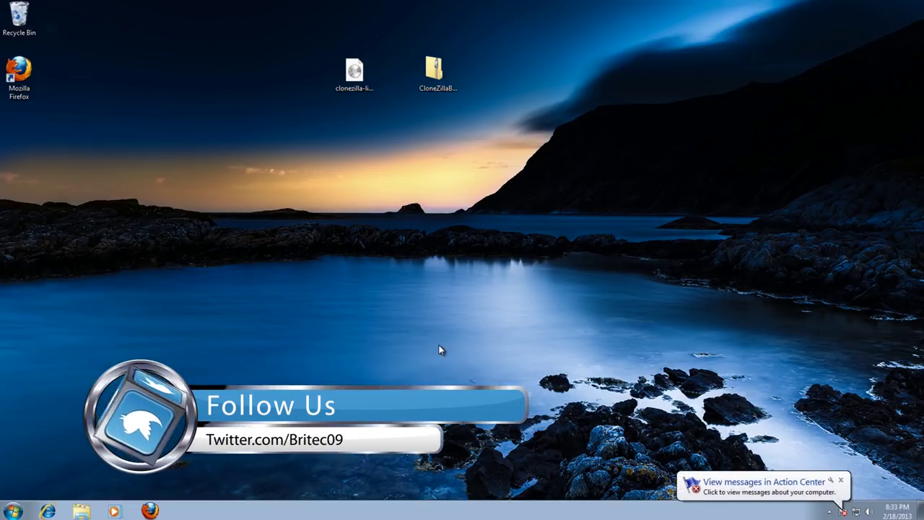
pyautogui.click(841, 480)
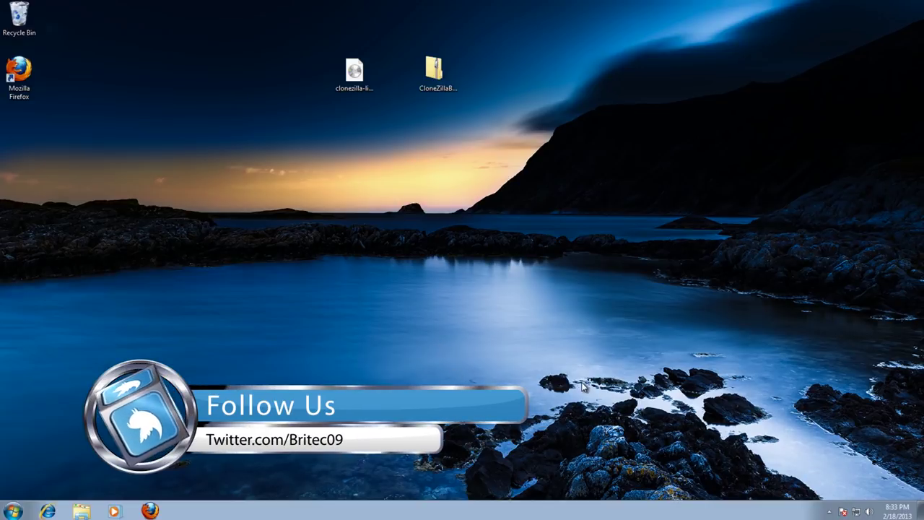